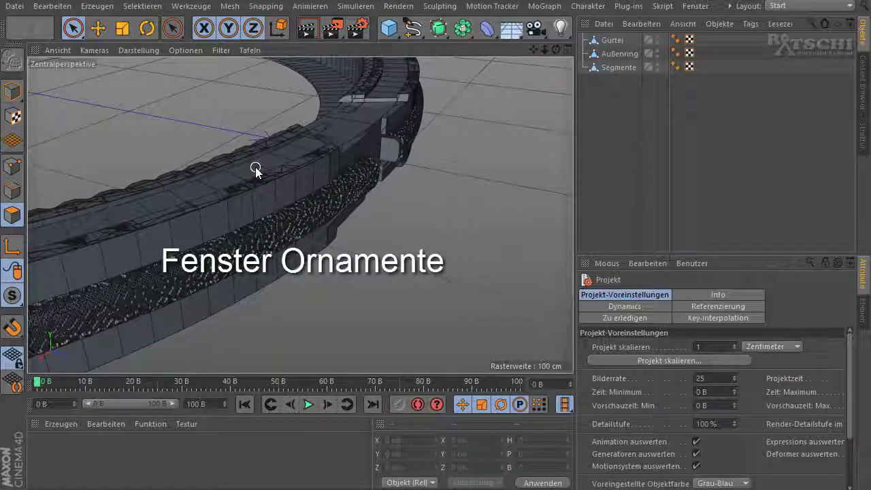
Go to the four-view layout and maximize the 'Oben' top viewport of the ring.
click(564, 49)
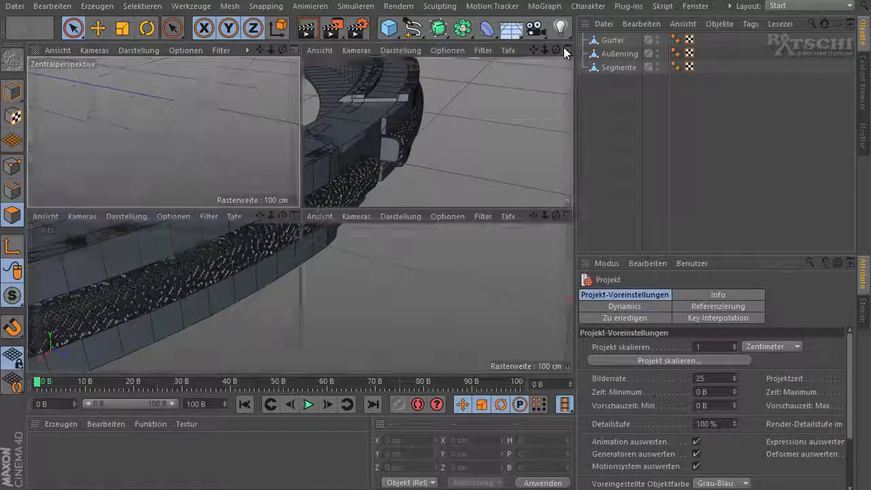
click(565, 49)
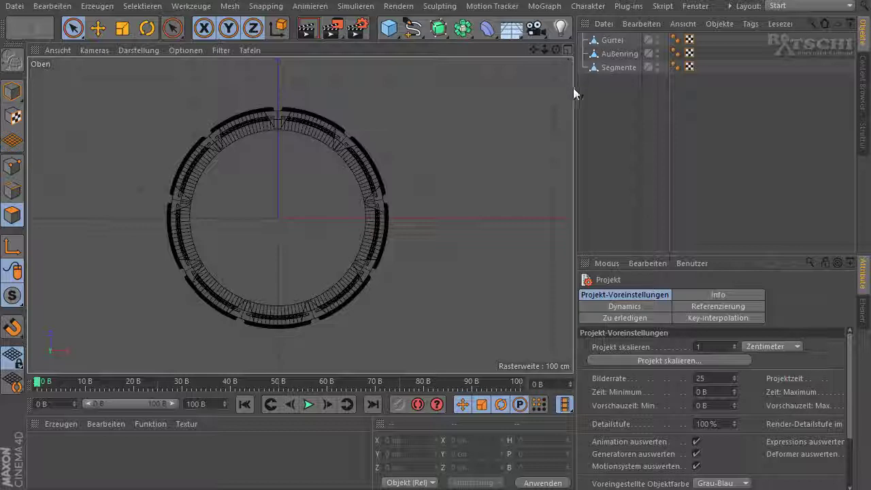
Load 'Splines Koordinaten Neu' as the top view's background image in Ansichtseinstellungen.
click(600, 263)
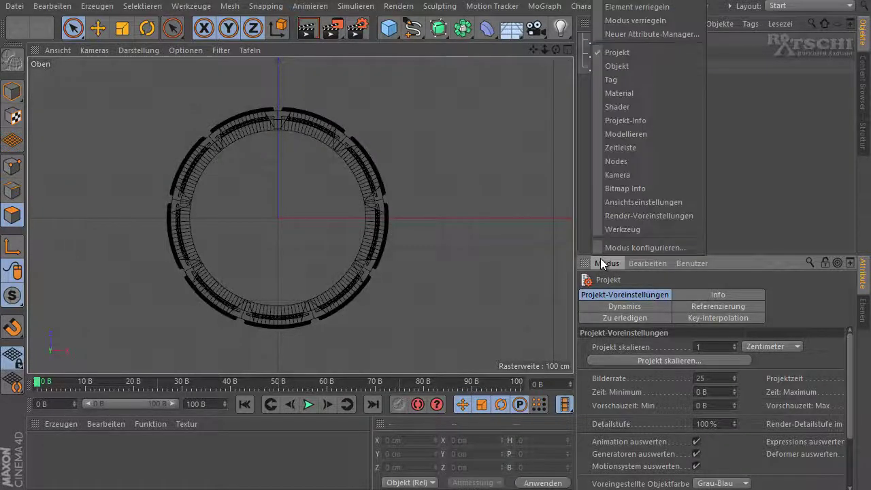
click(614, 206)
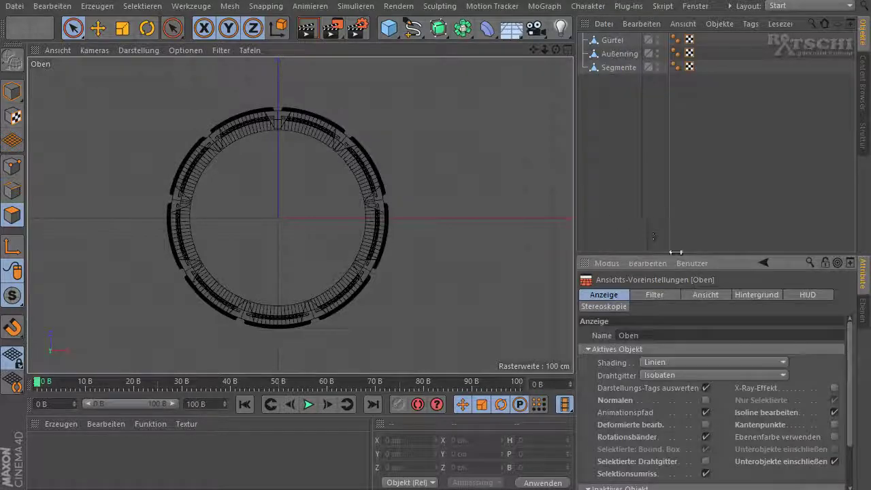
click(741, 294)
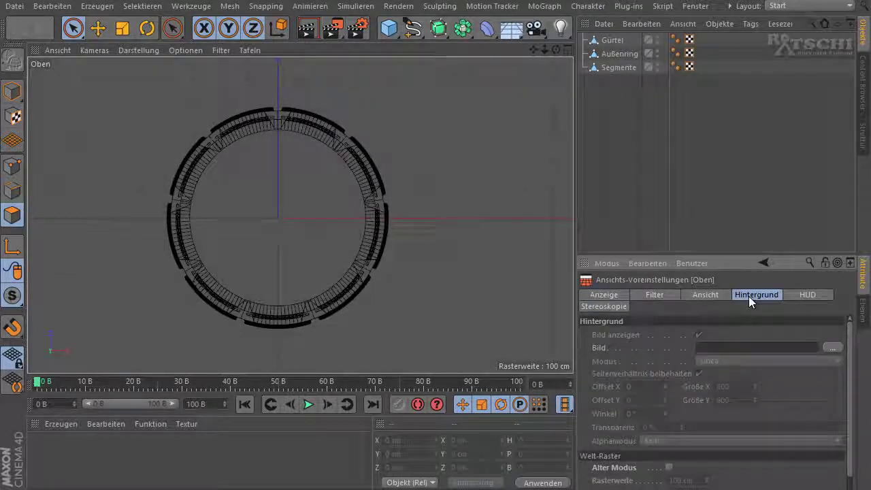
click(829, 347)
click(296, 154)
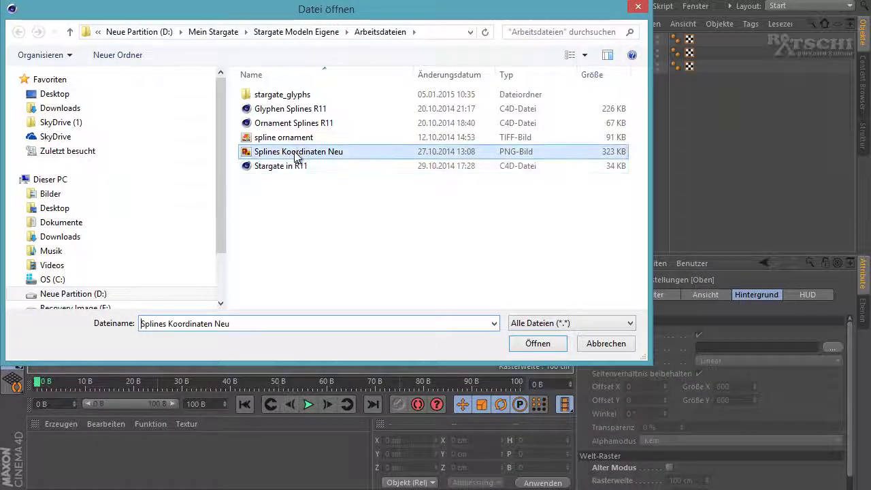
double_click(296, 155)
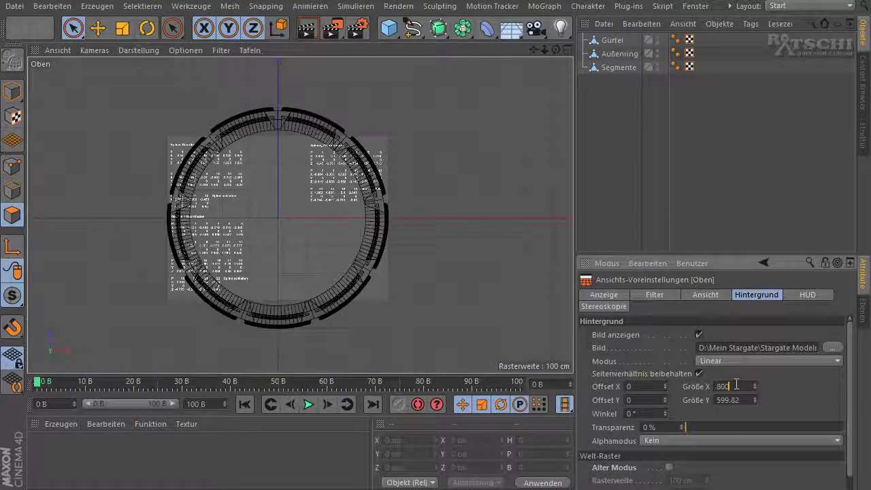
Set the background Größe X to 28 and zoom in on the coordinate tables.
key(BackSpace)
key(BackSpace)
key(BackSpace)
text(300)
text(28)
key(Return)
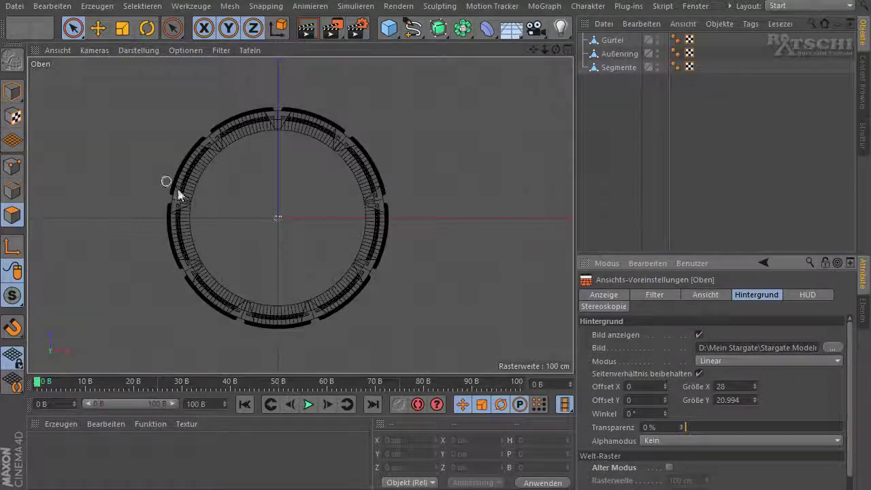
scroll(270, 220, up, 1)
scroll(270, 220, up, 3)
scroll(277, 222, up, 5)
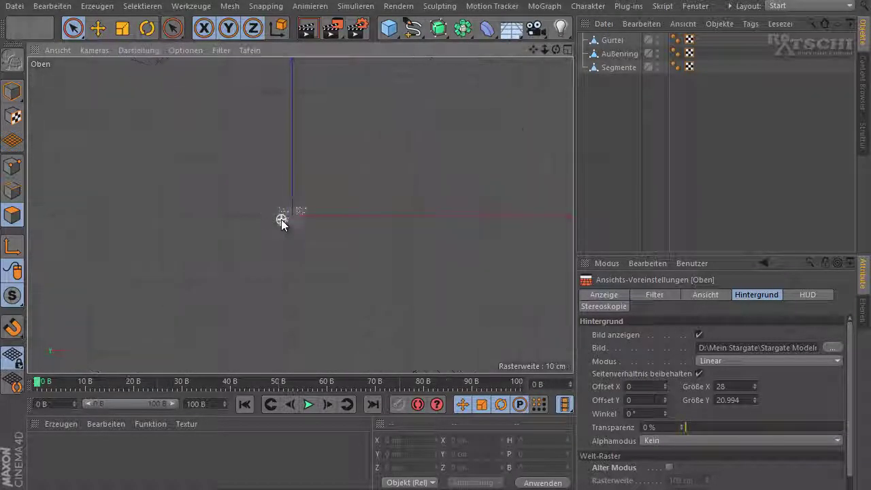
scroll(282, 222, up, 3)
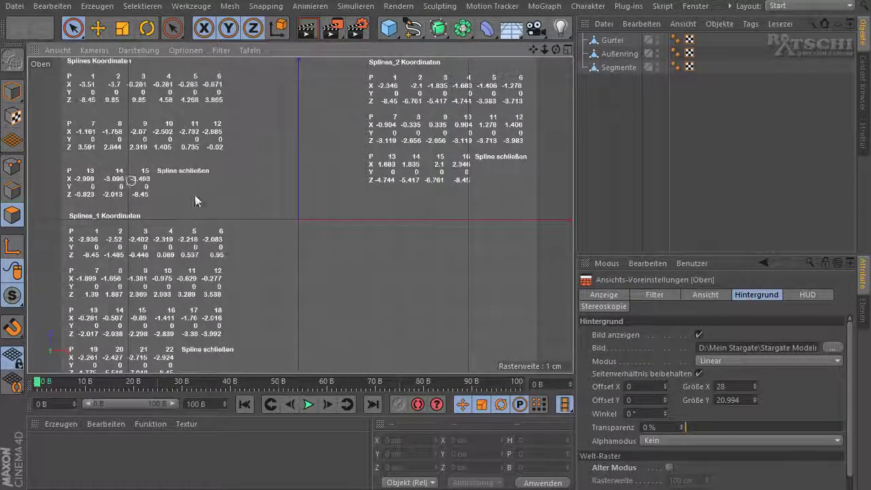
Start a linear spline and set its first point to X -3.51 cm.
click(423, 35)
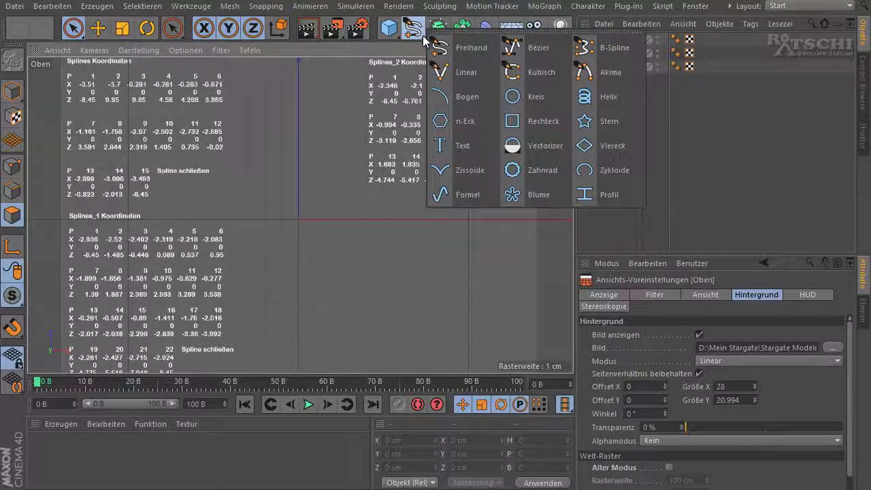
click(453, 74)
click(244, 315)
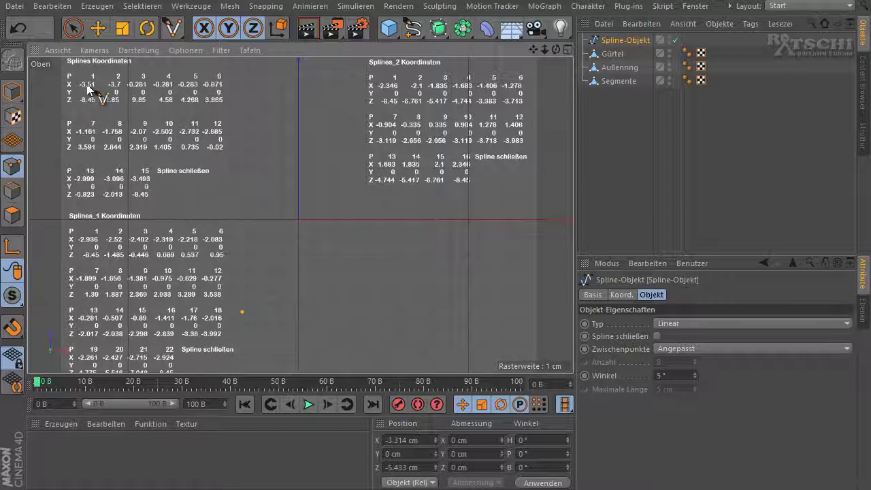
click(422, 441)
drag(422, 442, 351, 444)
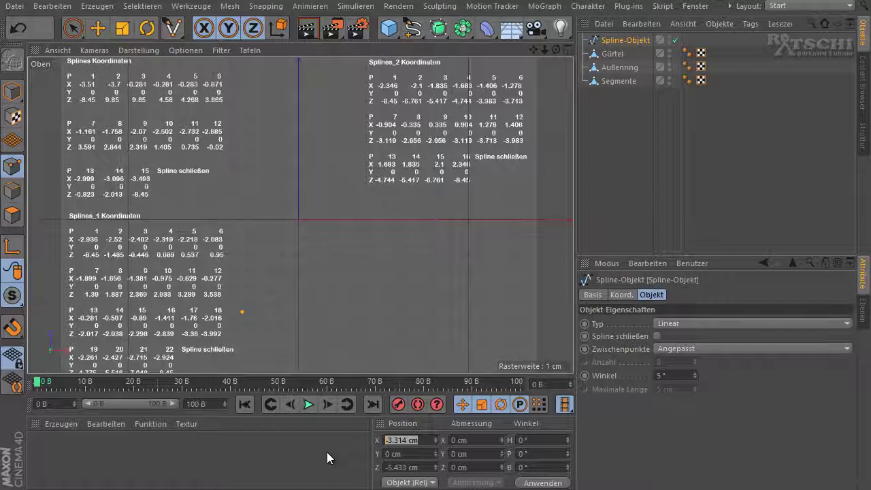
text(-3.)
text(51)
click(415, 468)
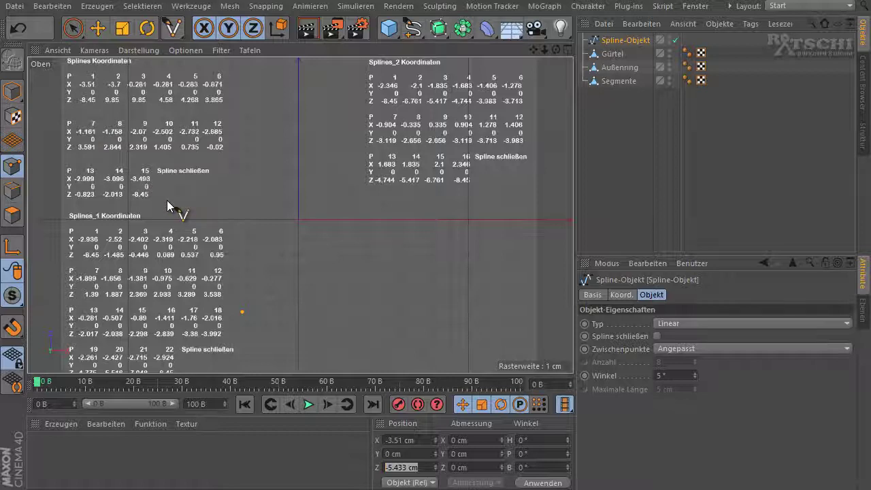
key(BackSpace)
Add the second spline point at X -3.7 cm, Z 9.85 cm.
click(243, 88)
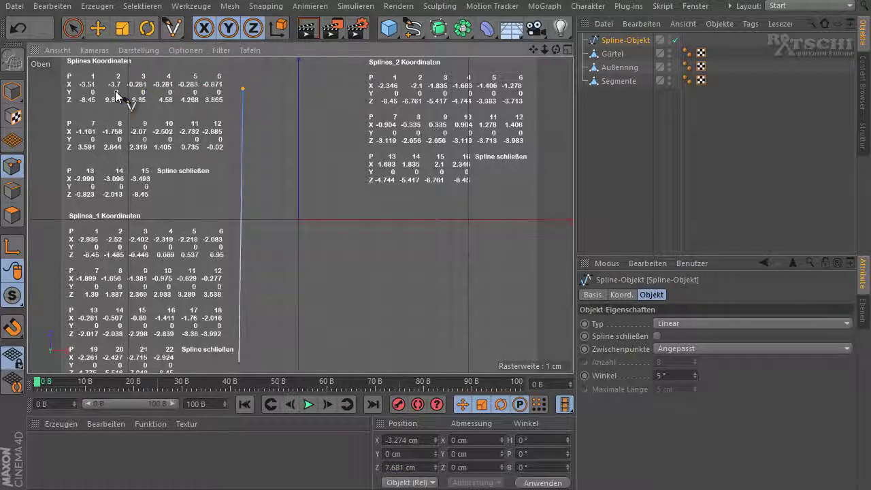
click(407, 440)
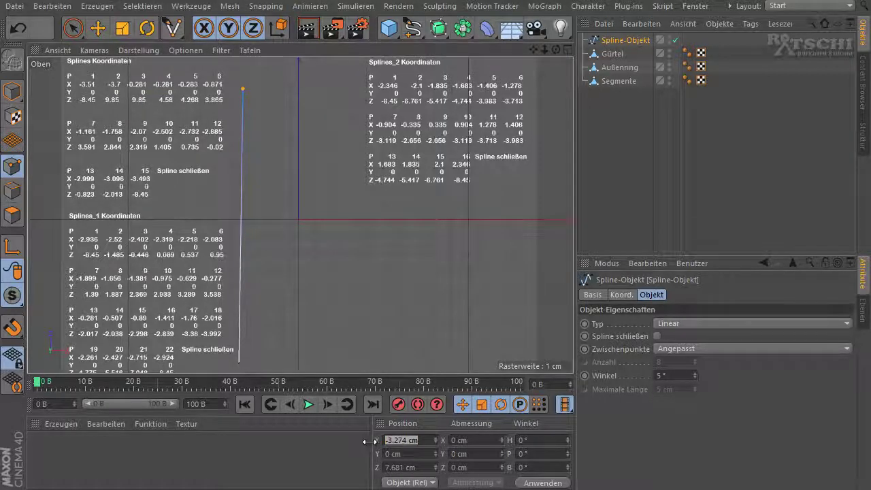
text(-3,7)
key(Tab)
key(Tab)
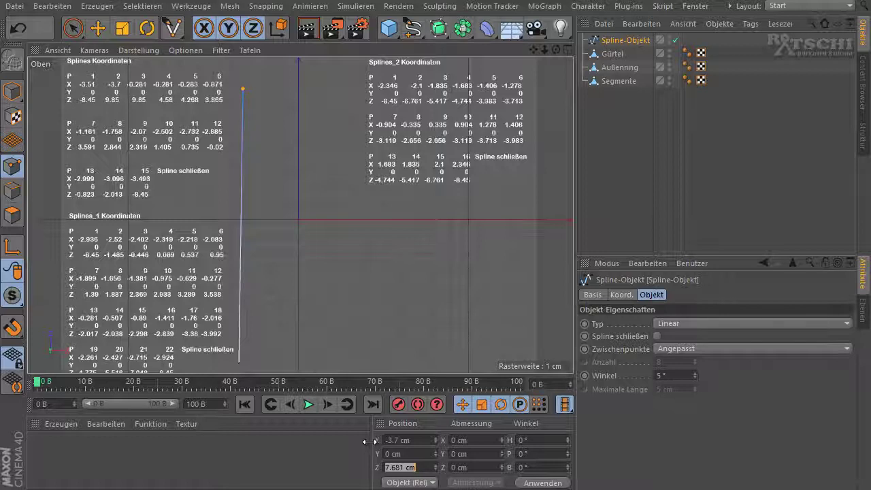
text(9)
key(Return)
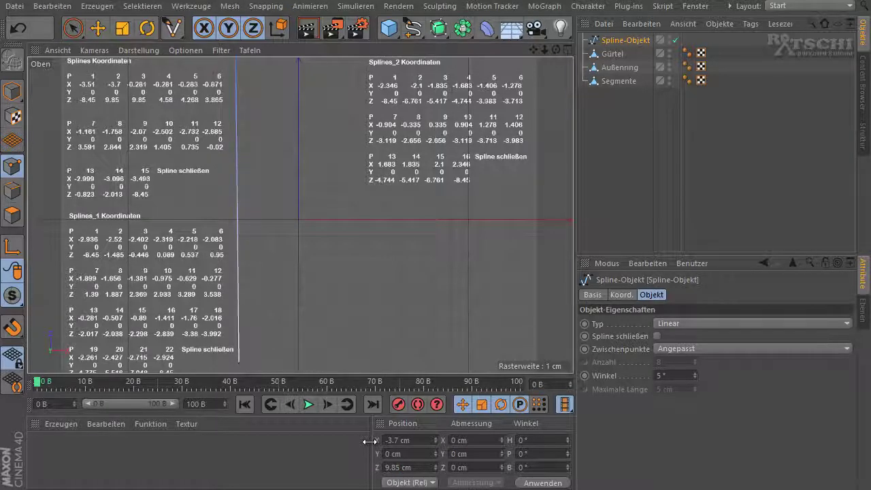
Add the third point at X -0.281 cm, Z 9.85 cm and continue down the curved outline.
drag(543, 49, 539, 60)
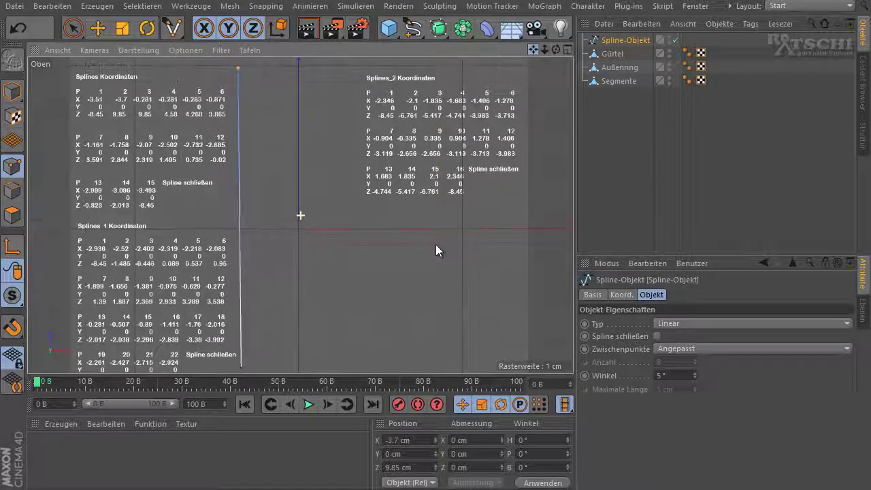
click(288, 80)
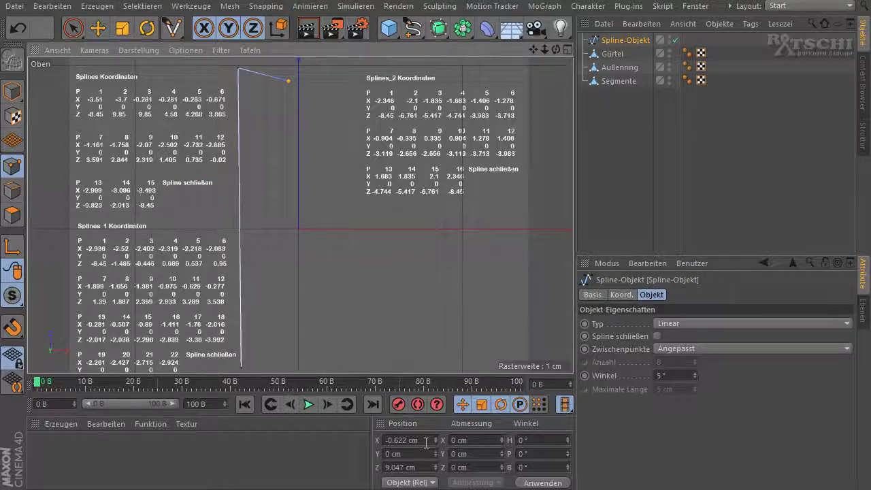
click(393, 439)
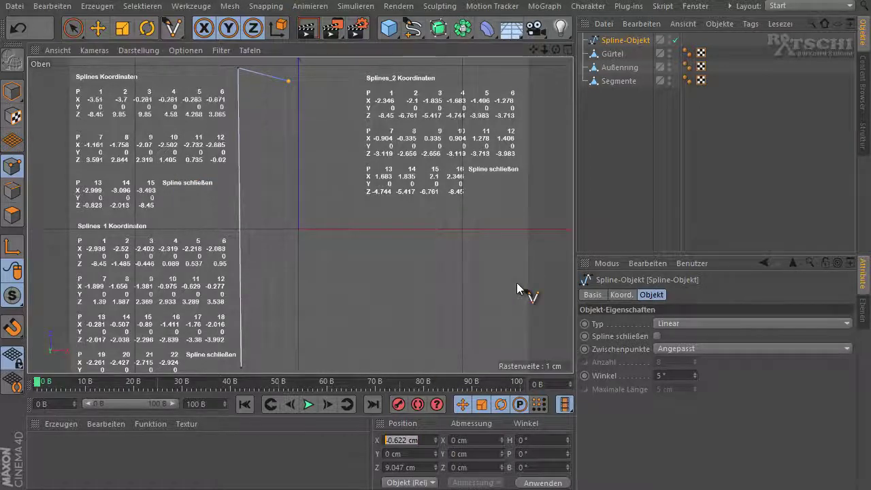
text(-0)
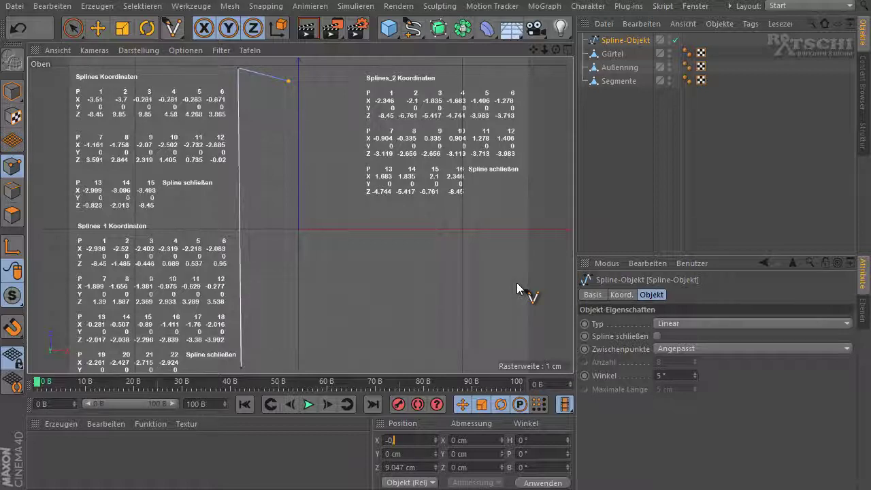
text(,281)
key(Tab)
key(Tab)
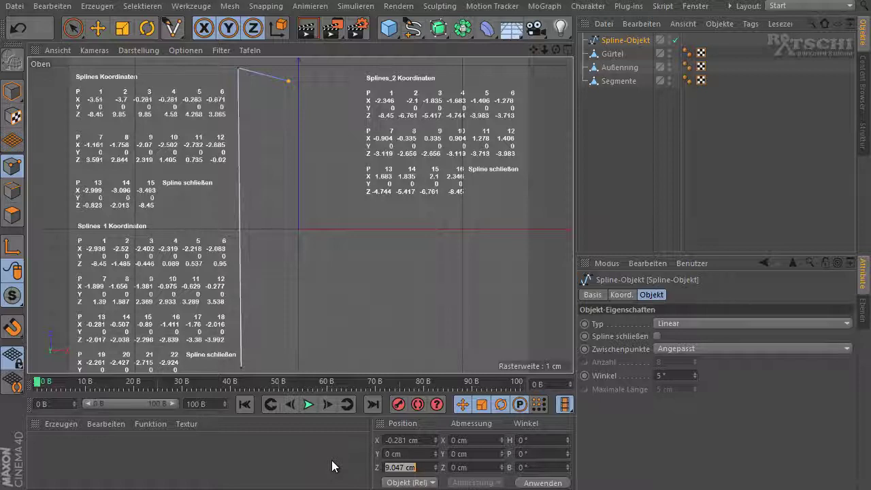
text(9,85)
key(Return)
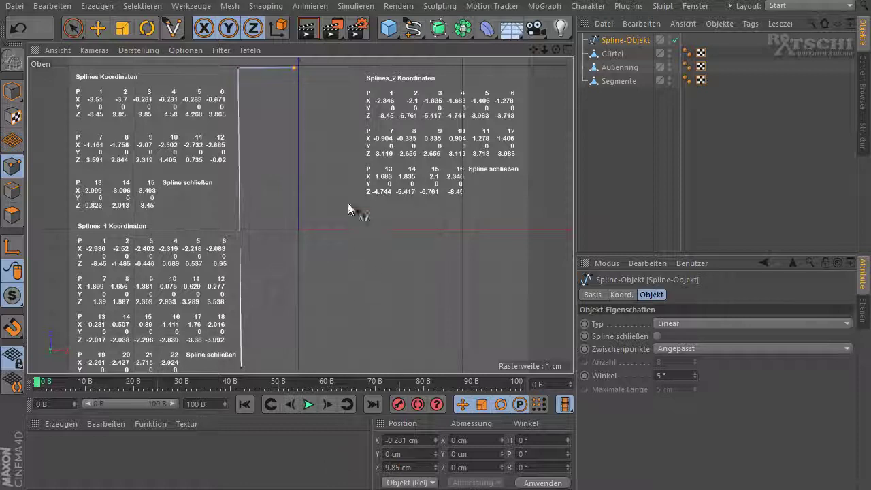
click(293, 120)
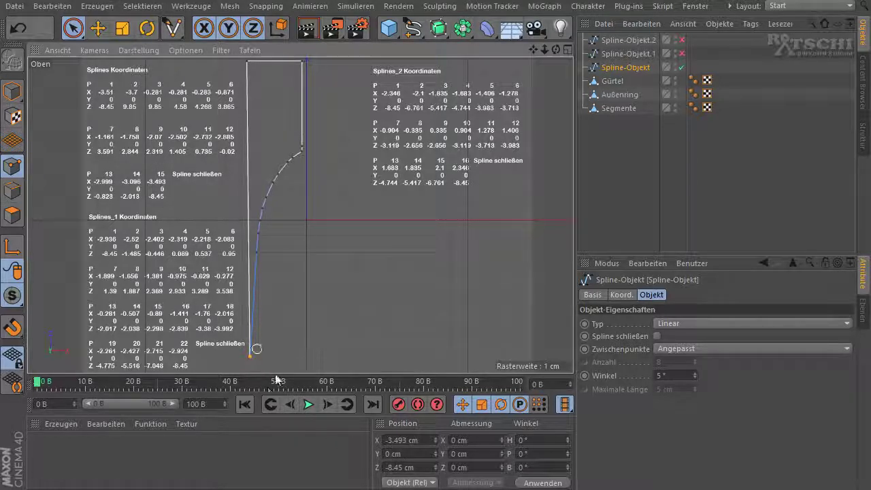
Zoom out to show the whole outer spline and enable Spline schließen to close it.
scroll(256, 364, up, 3)
scroll(241, 353, up, 3)
scroll(231, 347, up, 3)
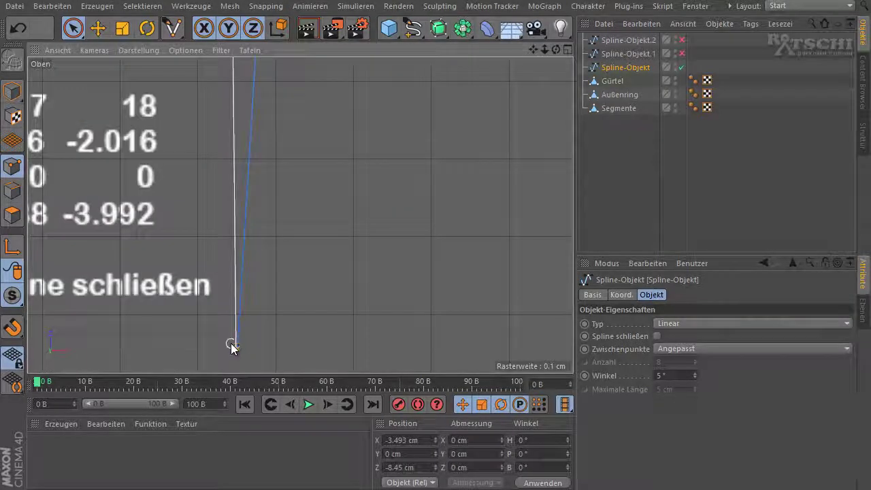
scroll(231, 347, up, 3)
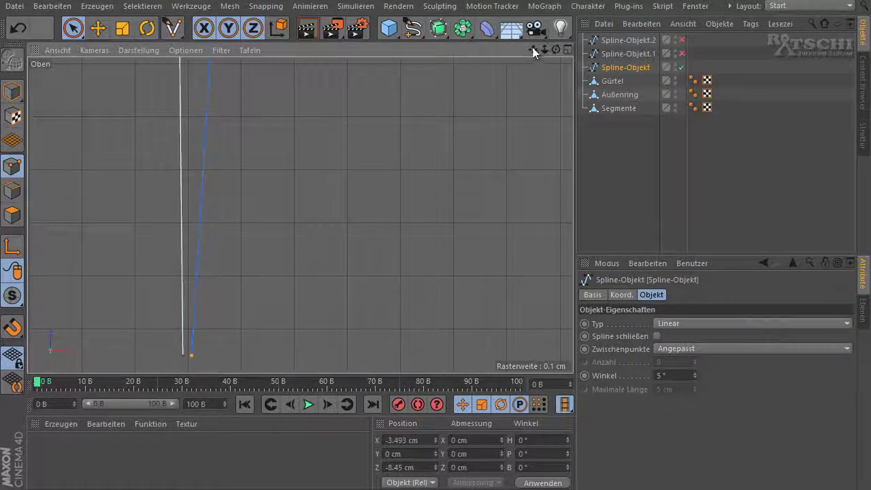
drag(534, 50, 440, 243)
scroll(365, 319, up, 2)
scroll(386, 217, up, 2)
scroll(309, 285, up, 2)
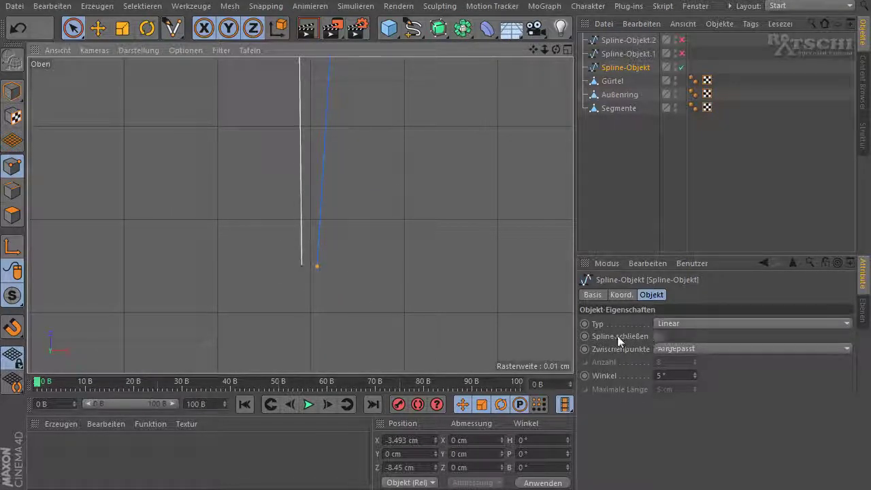
click(657, 337)
scroll(326, 121, down, 2)
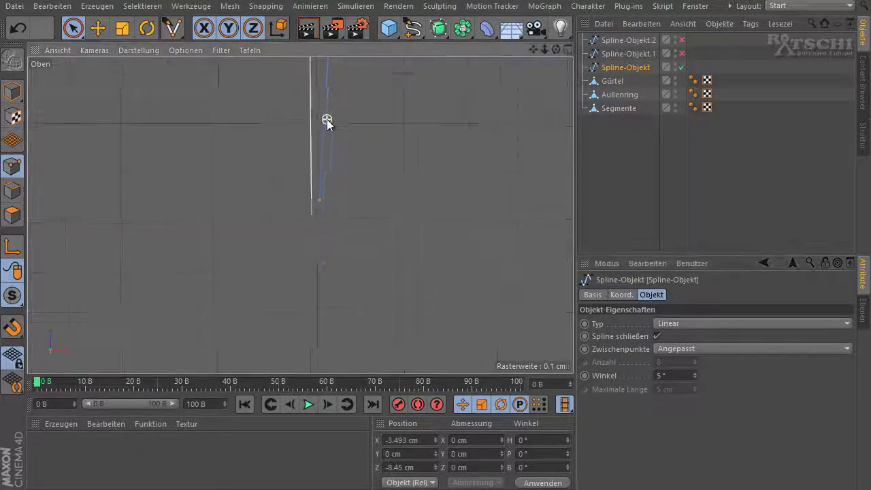
scroll(326, 121, down, 2)
scroll(327, 121, down, 2)
scroll(327, 121, down, 2)
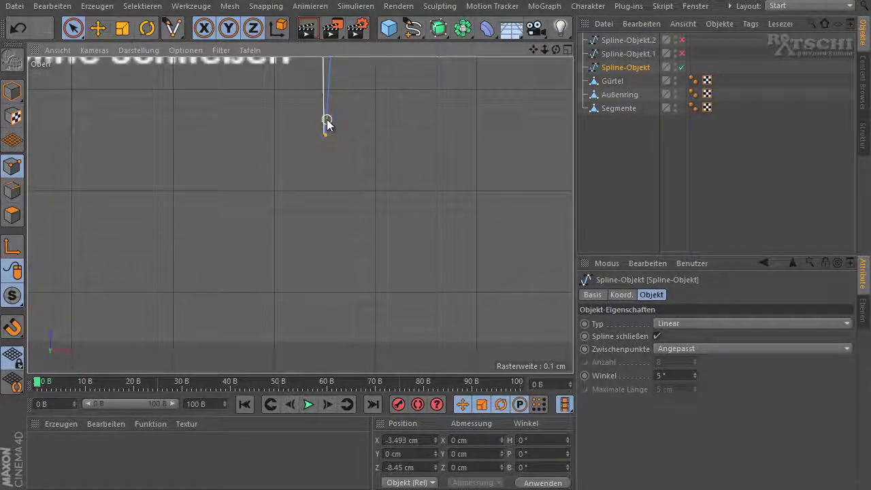
scroll(327, 122, down, 3)
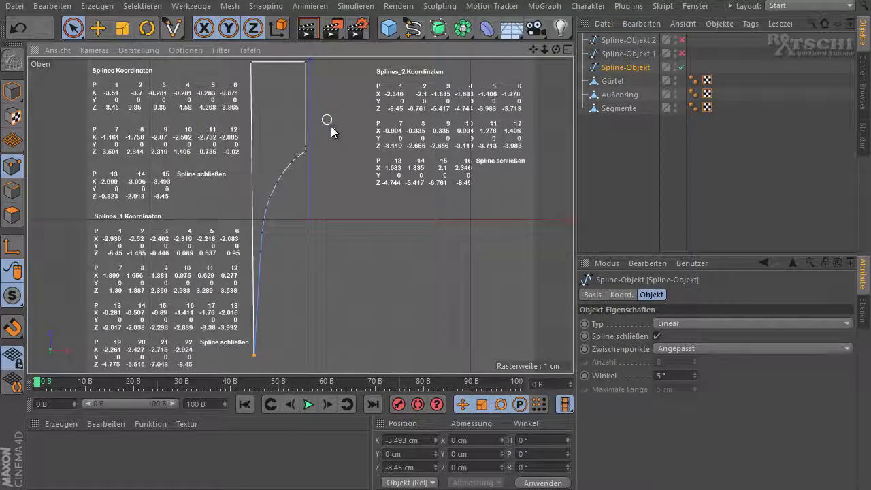
Re-enable Spline-Objekt.1 and Spline-Objekt.2 and review each of the three profile splines.
click(682, 53)
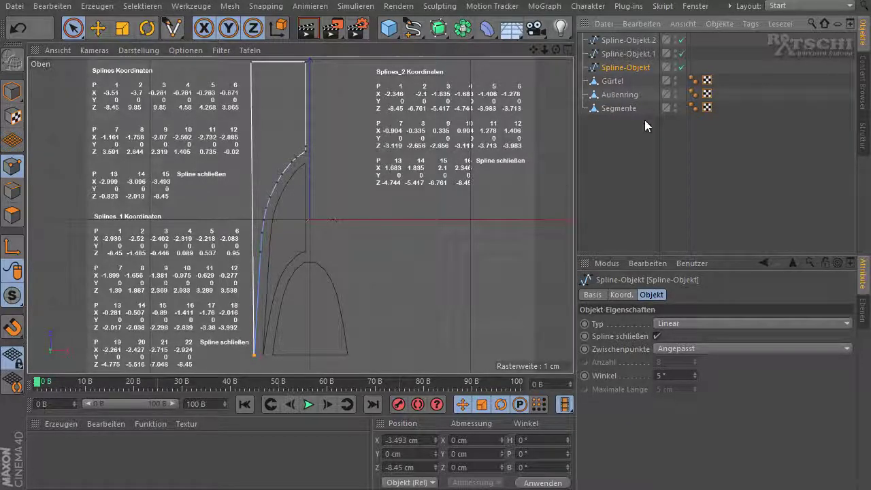
click(620, 53)
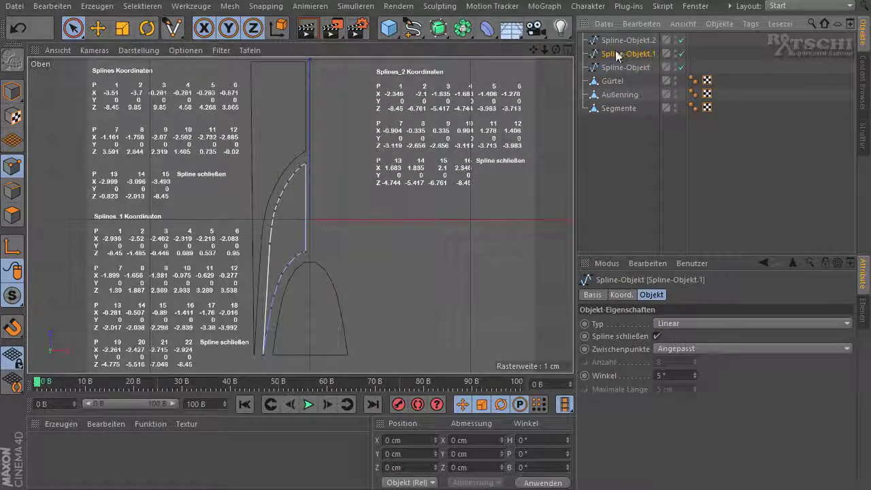
click(423, 35)
click(616, 40)
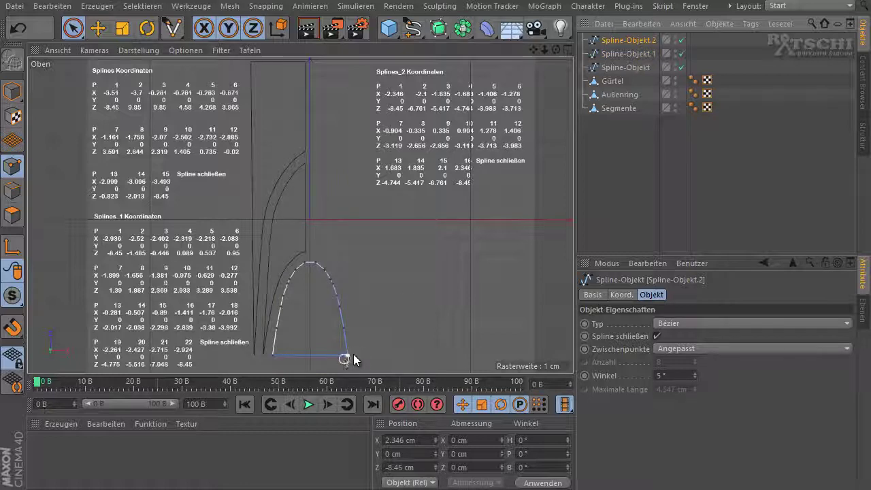
click(379, 301)
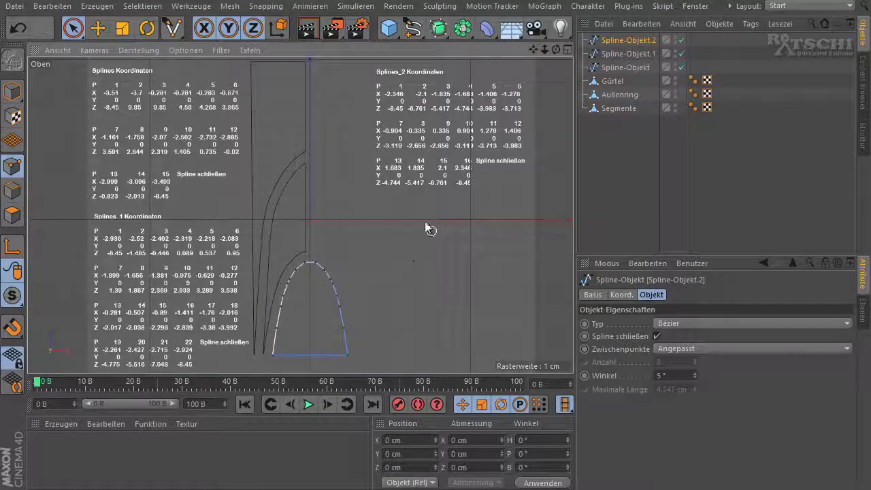
click(602, 55)
click(606, 68)
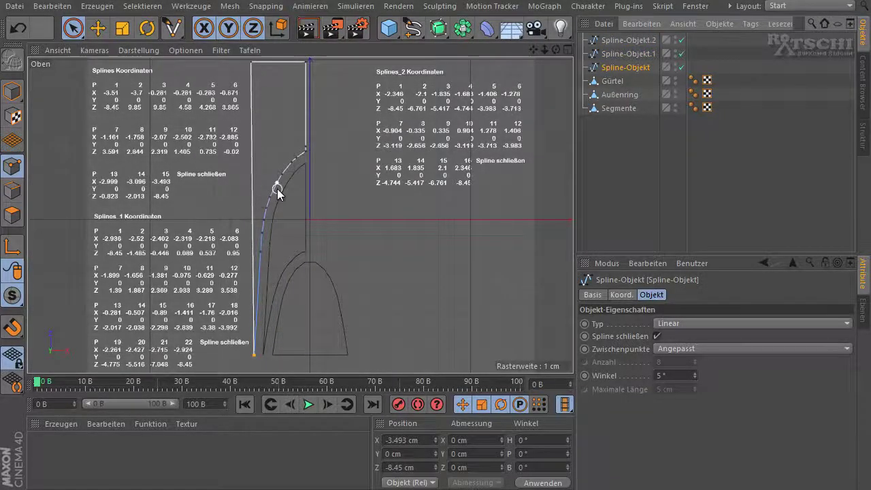
Select the outer Spline-Objekt's curve points and apply Runden to make them a smooth arc.
scroll(277, 188, up, 3)
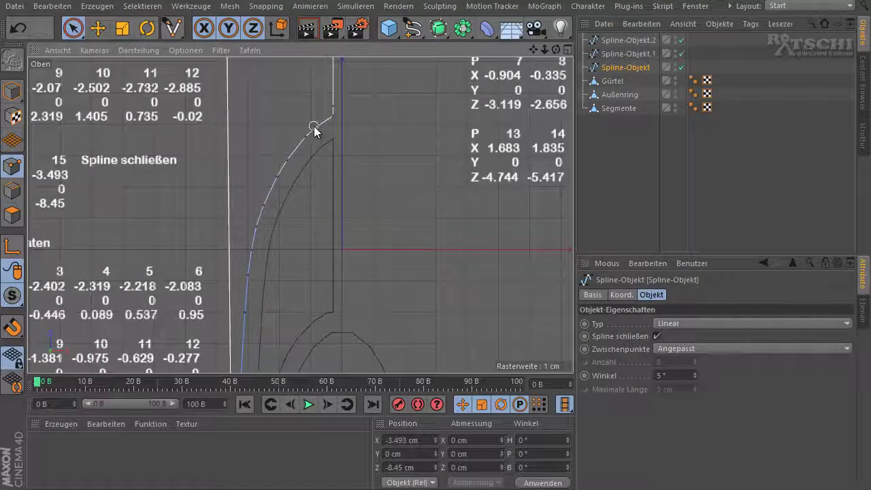
drag(310, 136, 250, 259)
drag(242, 333, 332, 117)
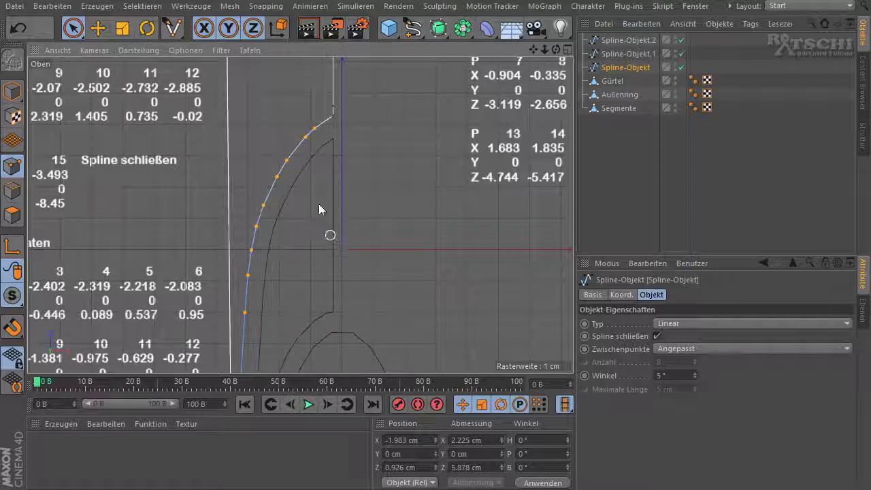
click(230, 6)
mouse_move(245, 90)
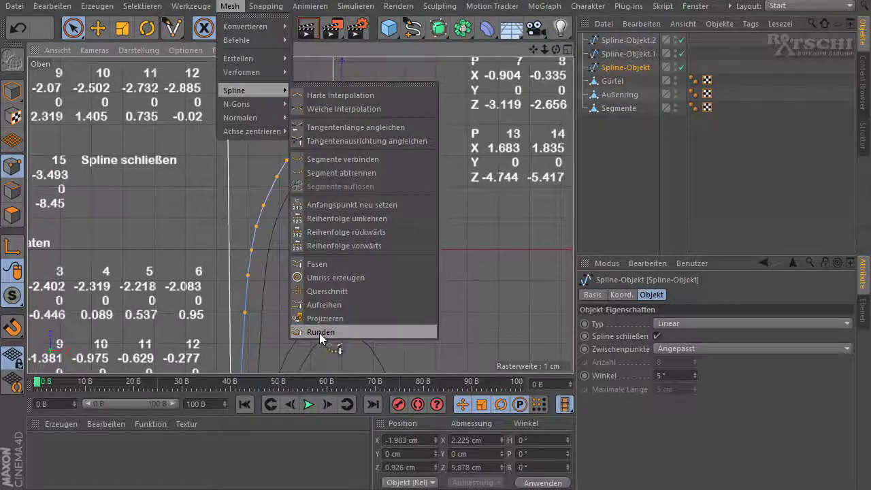
click(319, 332)
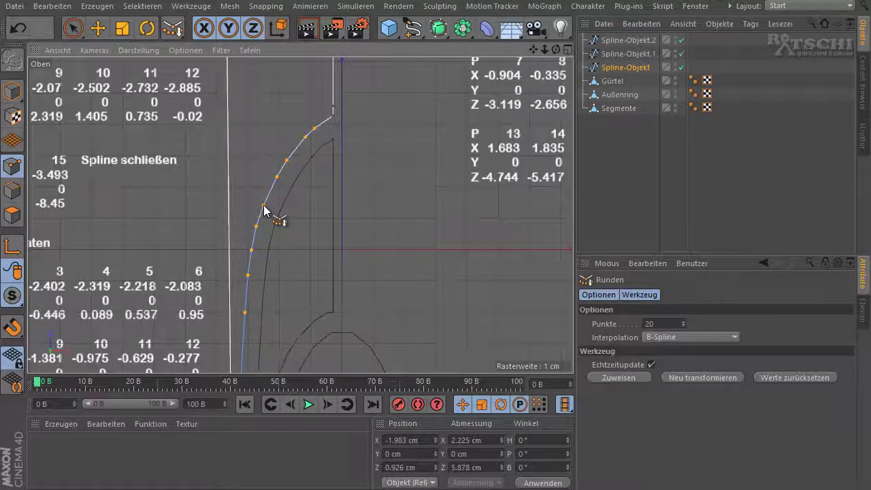
drag(265, 211, 288, 190)
click(66, 30)
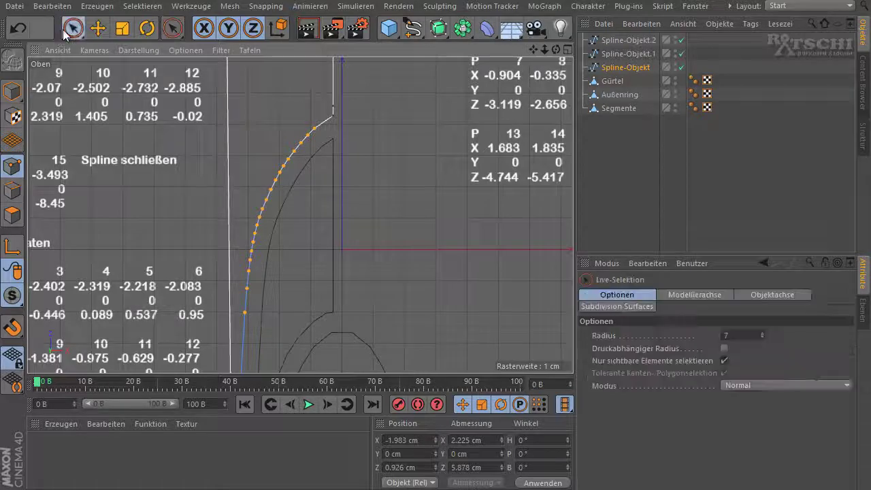
click(395, 164)
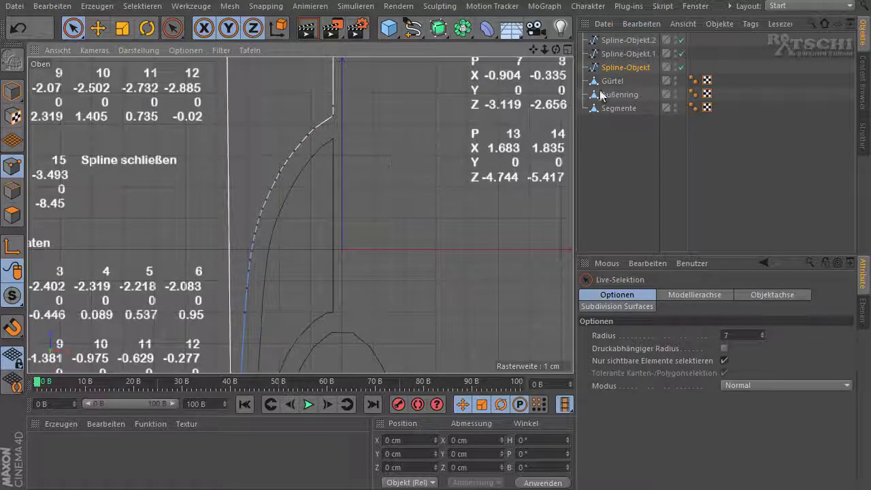
click(609, 55)
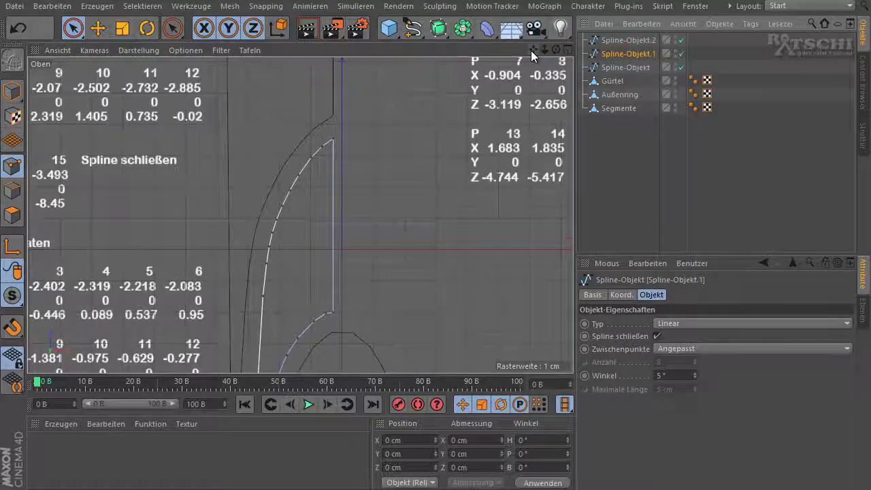
Select the upper and lower curve points of Spline-Objekt.1 and round them with Runden.
mouse_move(533, 49)
mouse_down()
mouse_move(435, 250)
mouse_move(533, 49)
mouse_up()
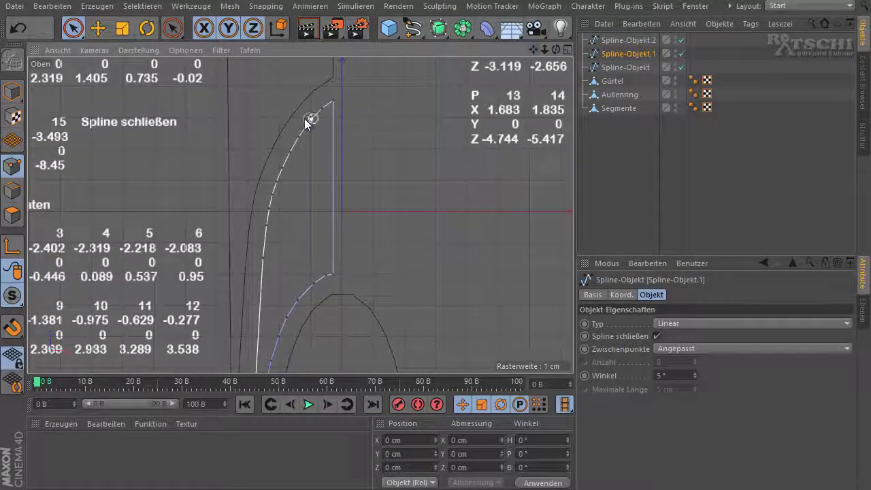
drag(318, 110, 279, 185)
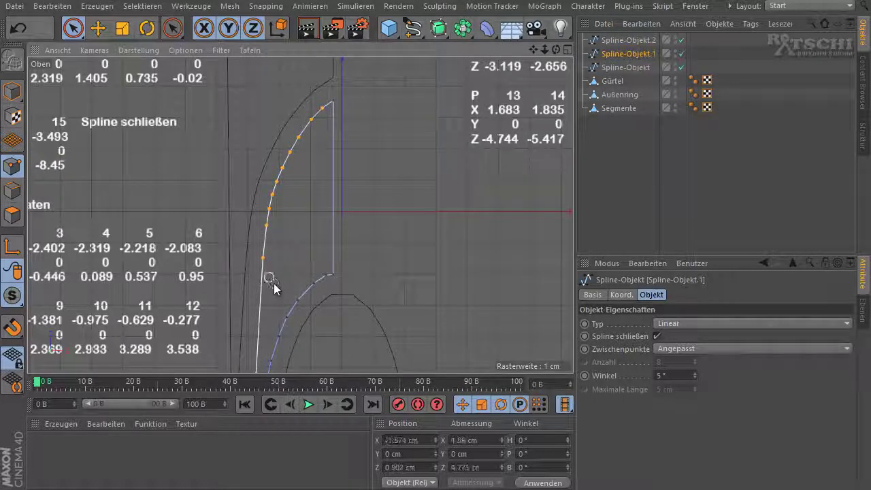
mouse_move(279, 185)
mouse_down()
mouse_move(273, 287)
mouse_move(283, 332)
mouse_move(311, 278)
mouse_up()
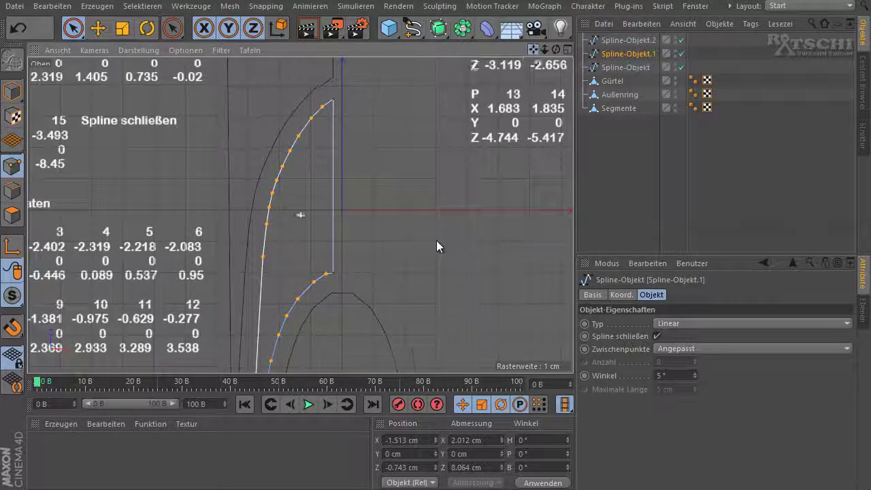
middle_drag(437, 240, 436, 243)
shift+click(273, 278)
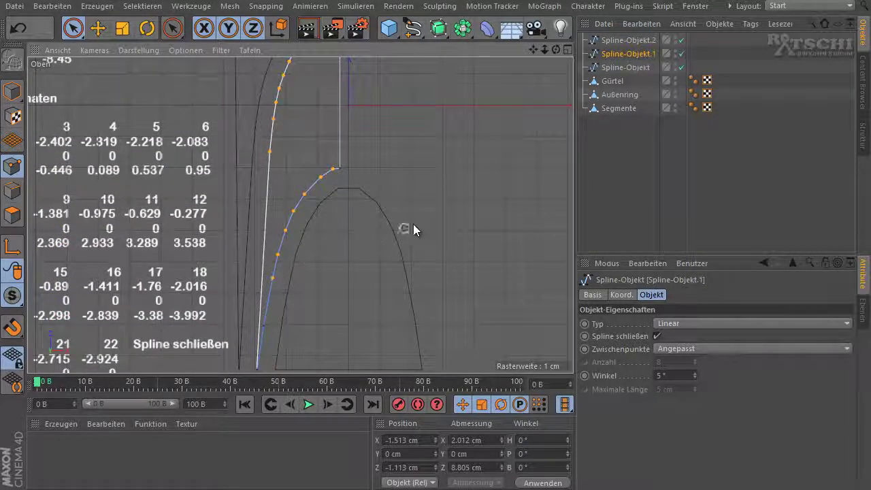
click(181, 38)
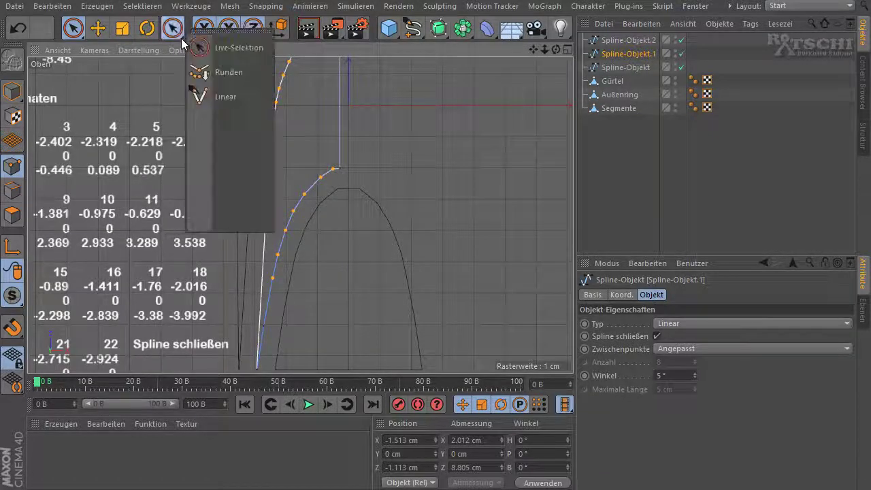
click(230, 75)
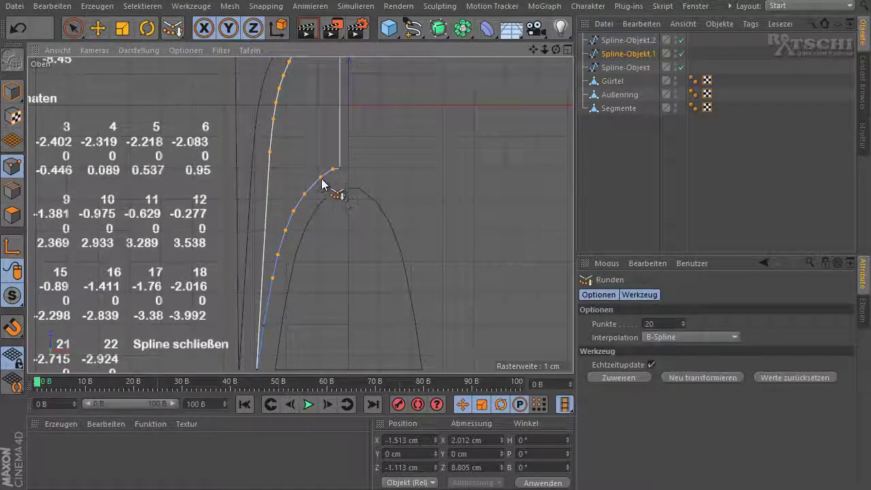
drag(347, 194, 280, 90)
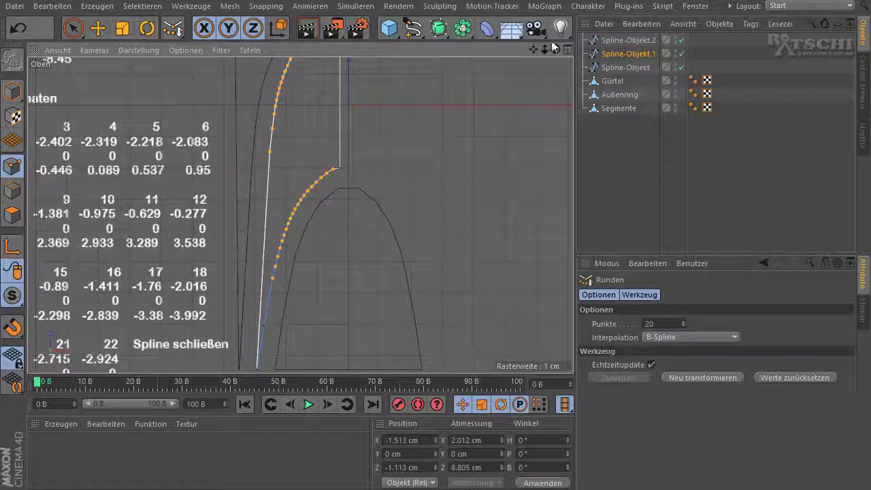
drag(530, 51, 506, 15)
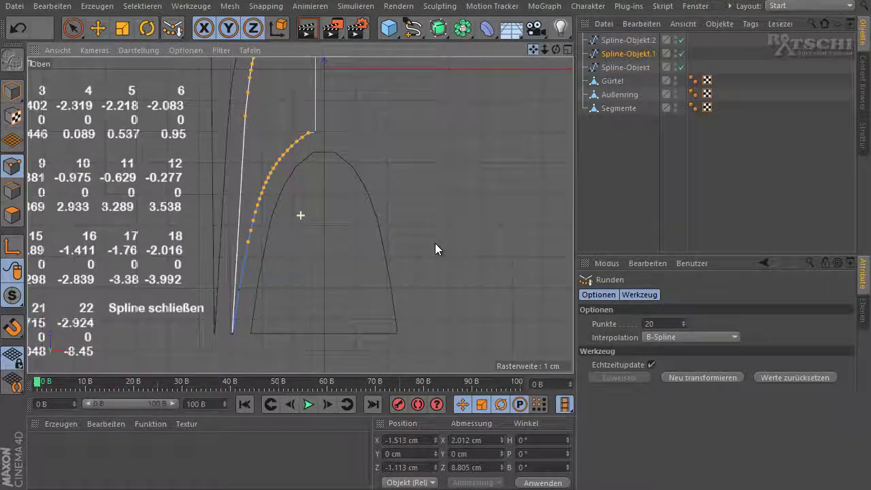
Select the arch spline Spline-Objekt.2 with Live-Selektion active.
click(617, 43)
click(617, 44)
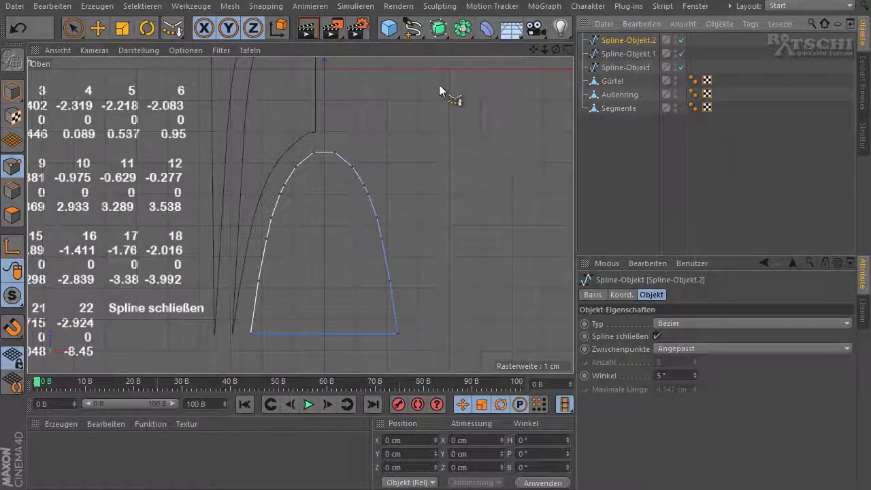
click(600, 53)
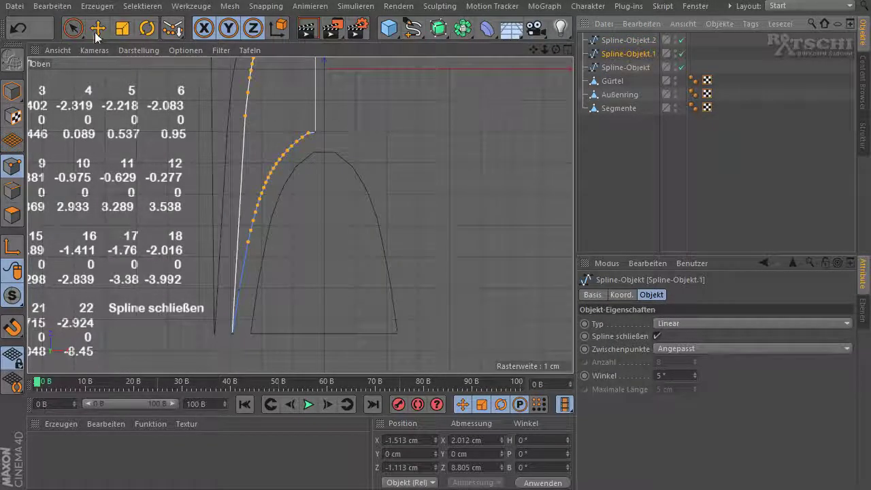
click(71, 31)
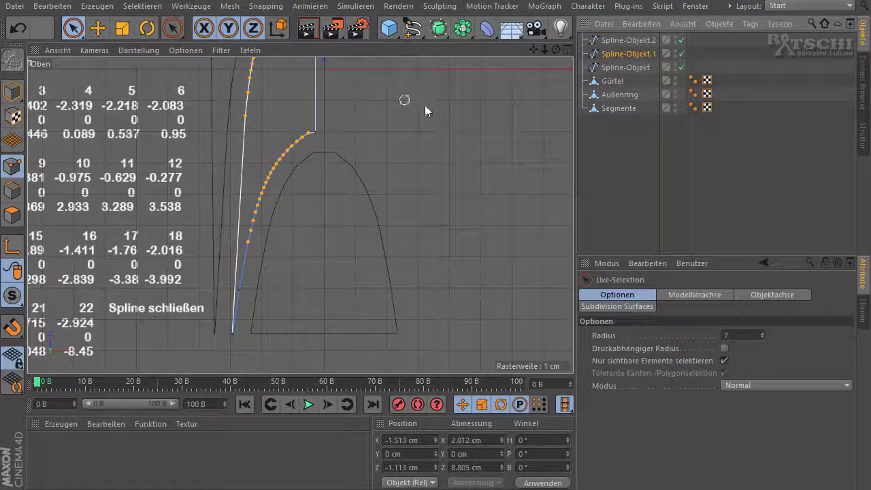
click(616, 43)
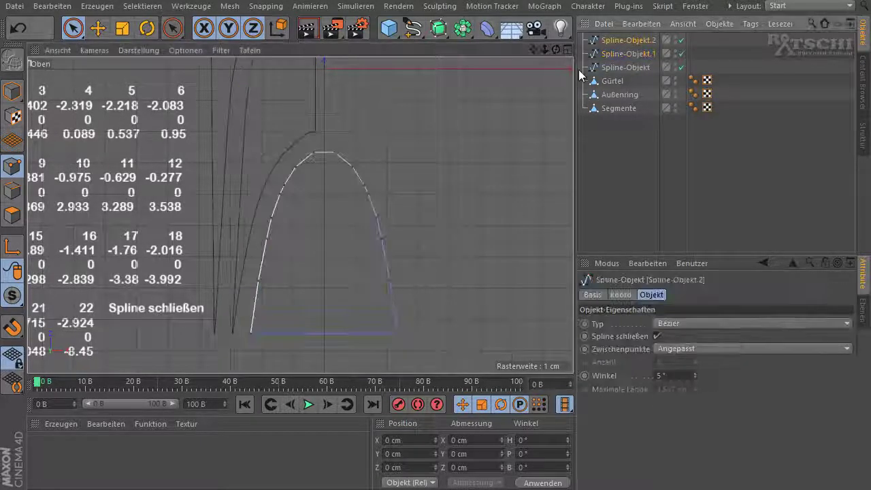
Round the arch's curved points with Runden (20 B-Spline points), then clear the selection.
mouse_move(388, 262)
mouse_down()
mouse_move(336, 161)
mouse_move(254, 288)
mouse_up()
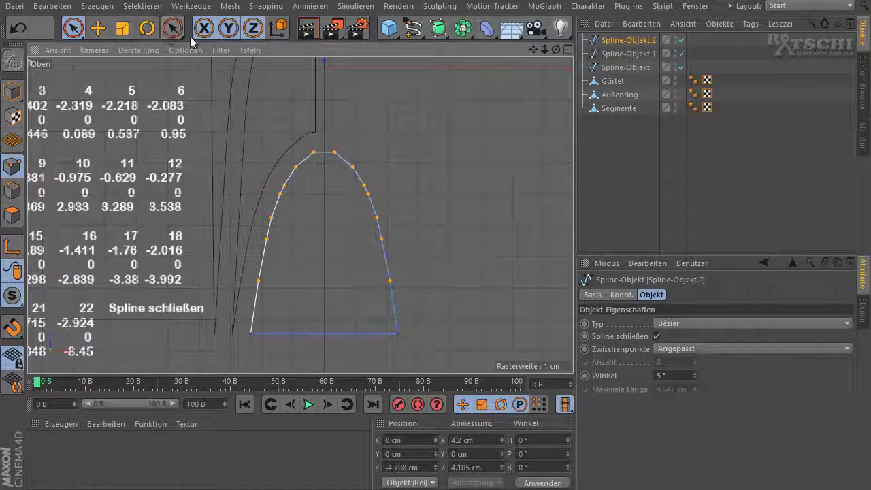
click(172, 28)
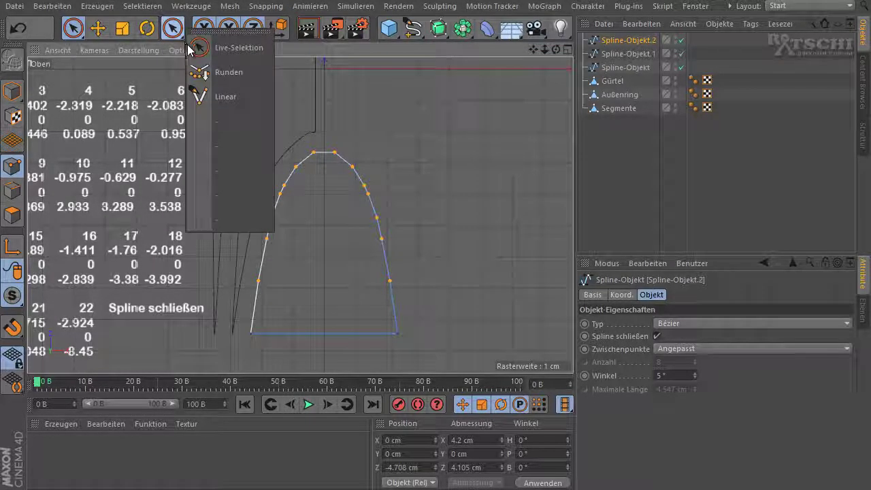
click(218, 77)
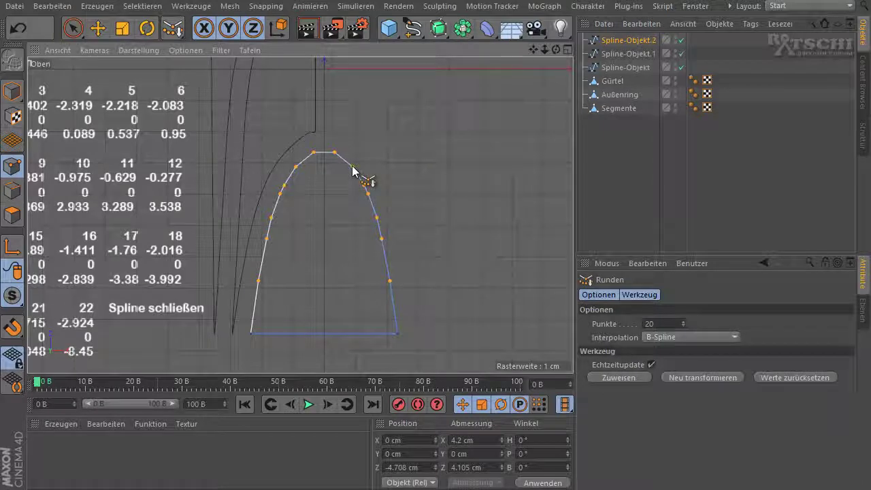
drag(356, 175, 353, 170)
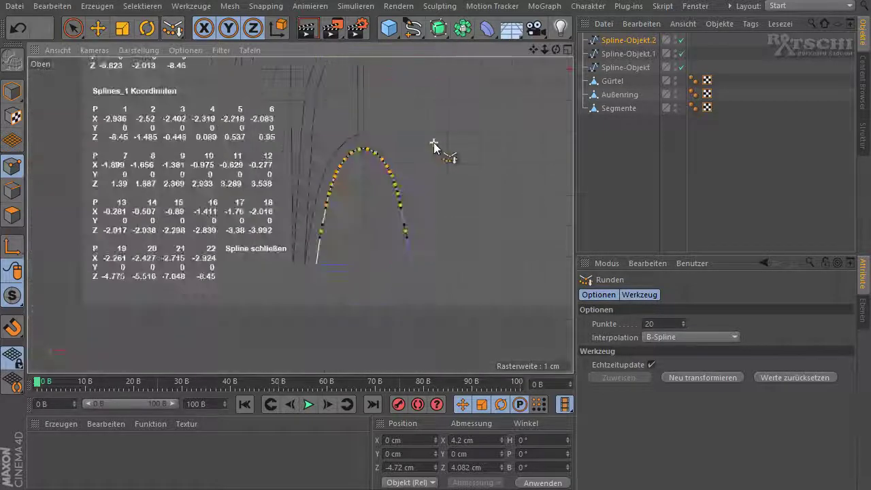
drag(532, 49, 441, 247)
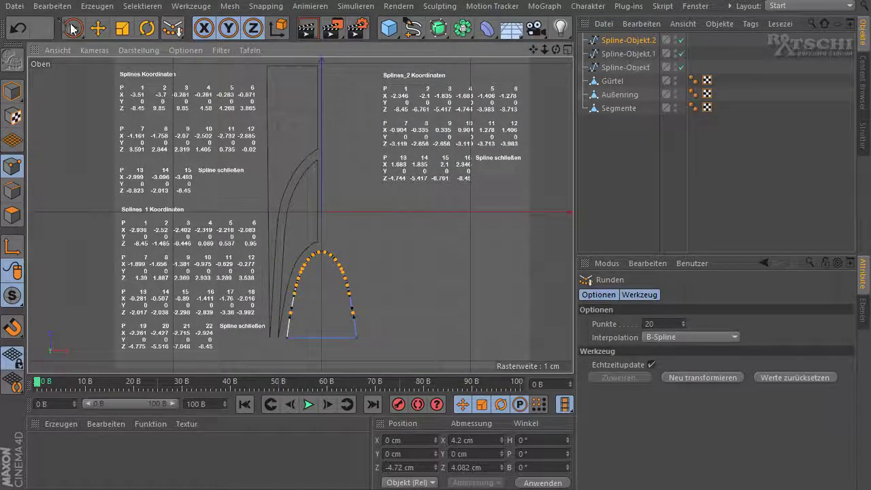
click(73, 27)
click(420, 242)
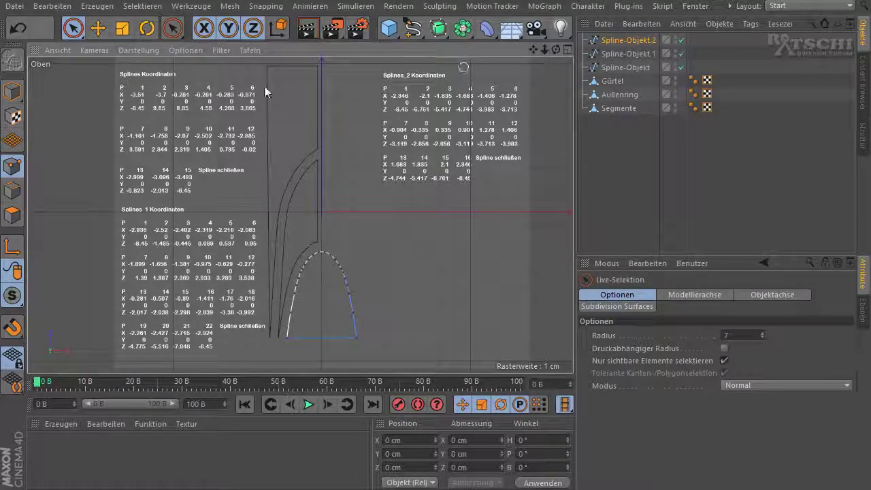
scroll(142, 88, up, 2)
scroll(142, 87, up, 2)
scroll(142, 87, up, 1)
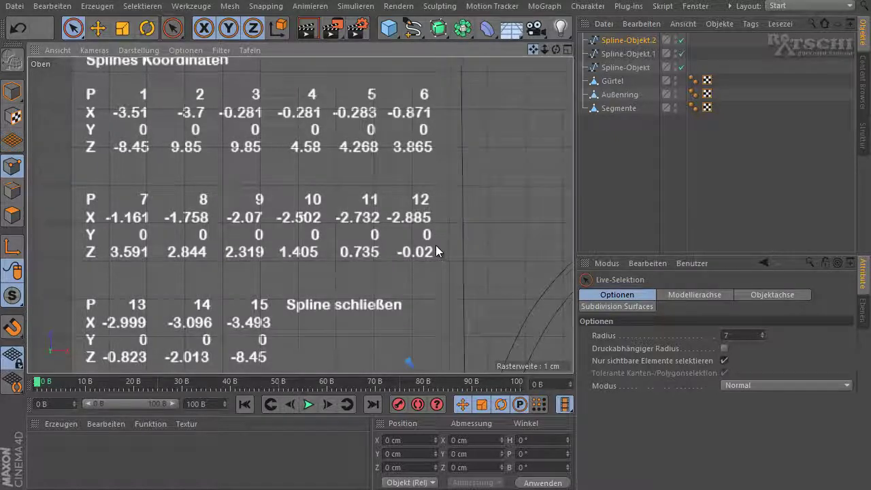
alt+middle_drag(432, 242, 436, 251)
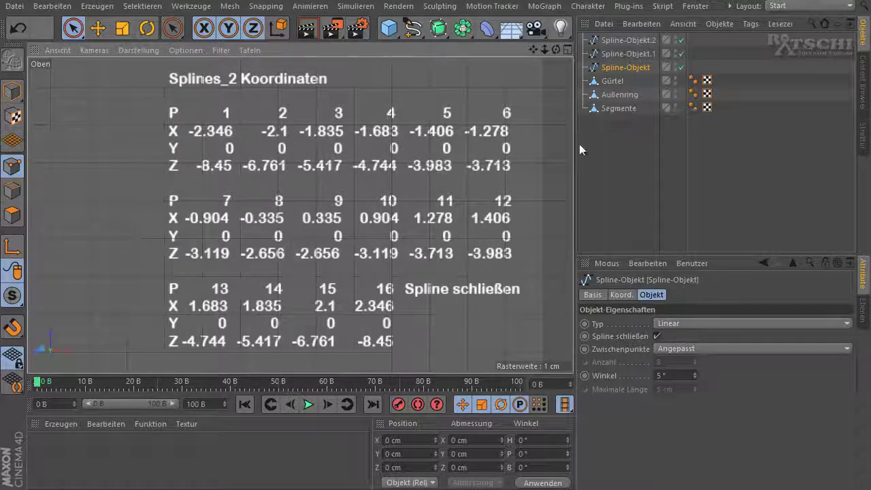
scroll(371, 179, down, 5)
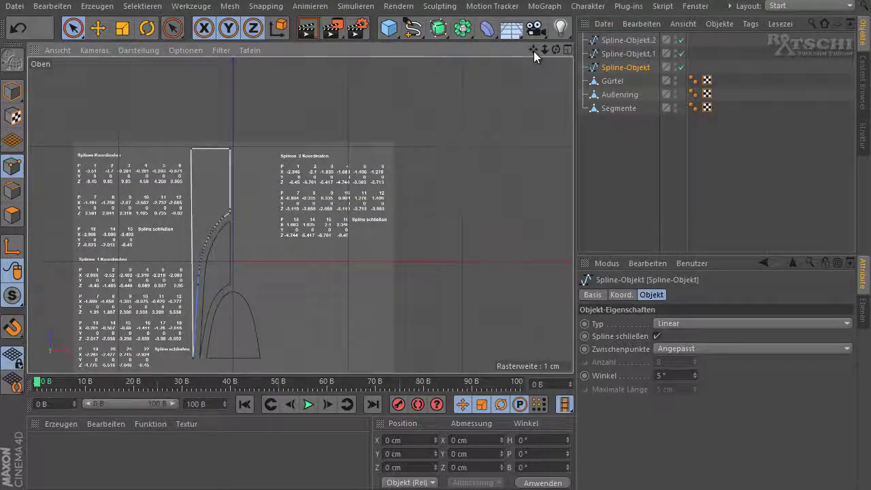
Select Spline-Objekt and Spline-Objekt.1 and merge them using Objekte verbinden + Löschen.
drag(534, 51, 437, 243)
scroll(437, 243, up, 2)
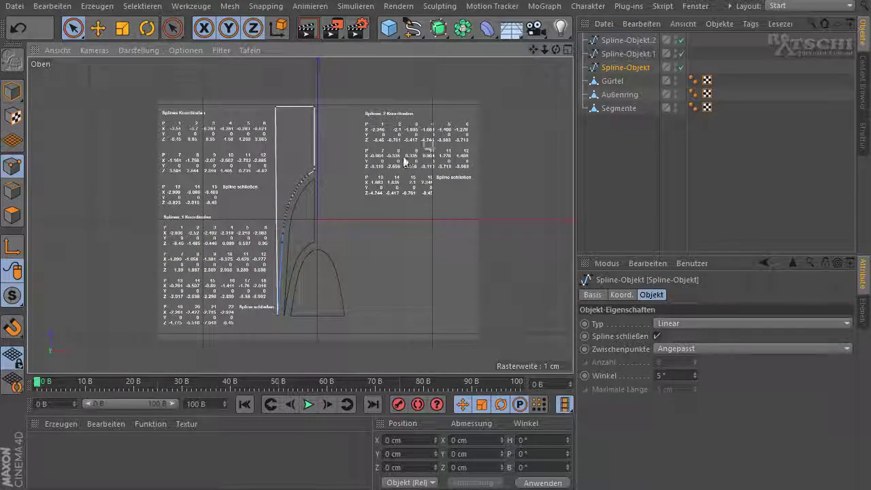
scroll(396, 158, up, 1)
scroll(396, 158, up, 2)
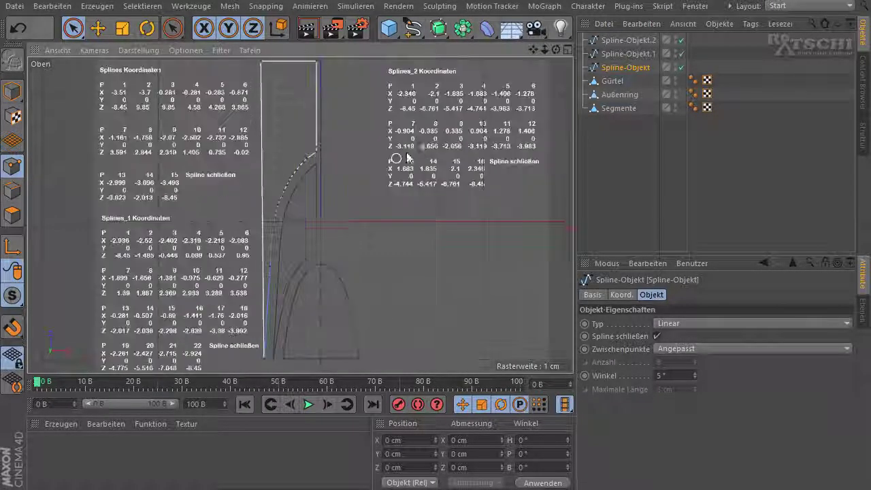
click(613, 54)
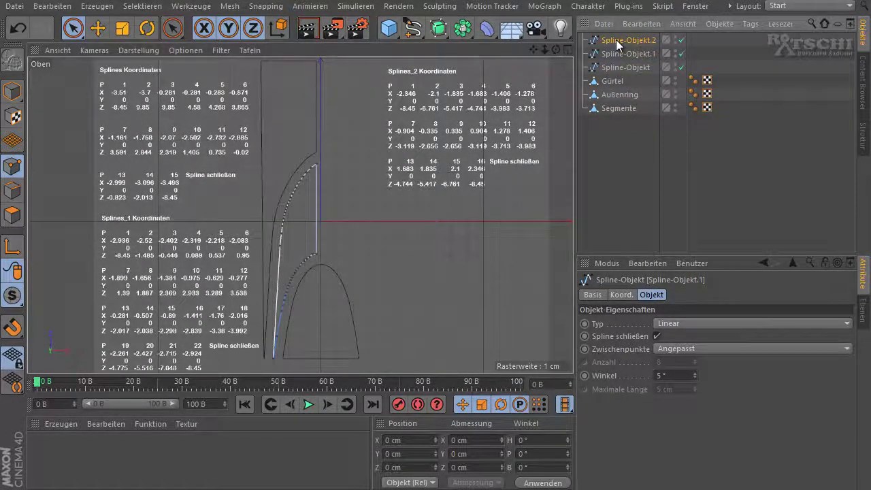
click(616, 40)
click(616, 64)
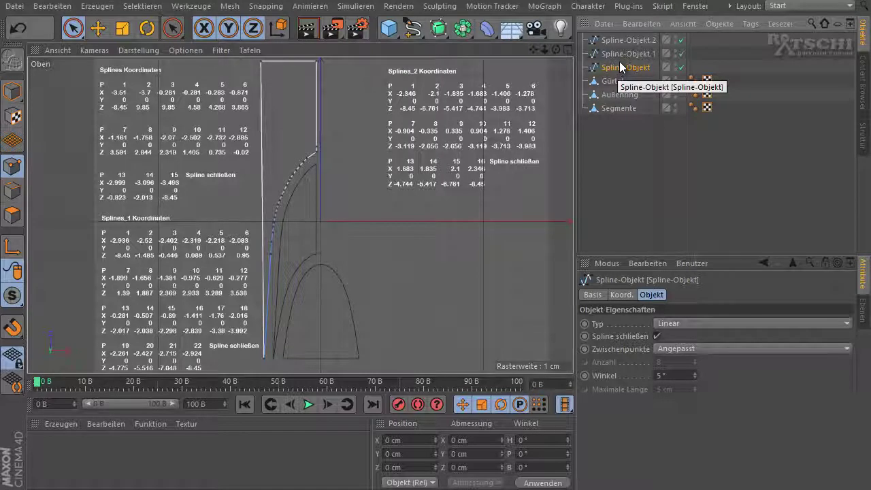
ctrl+click(620, 55)
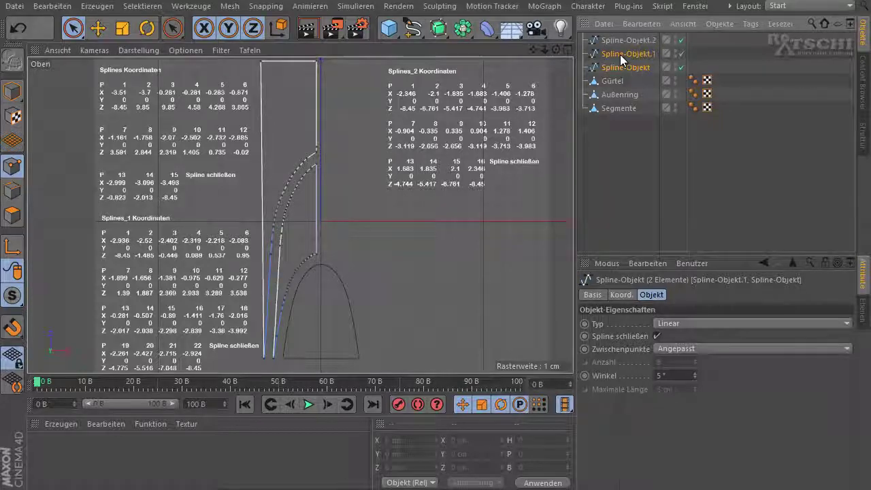
right_click(620, 54)
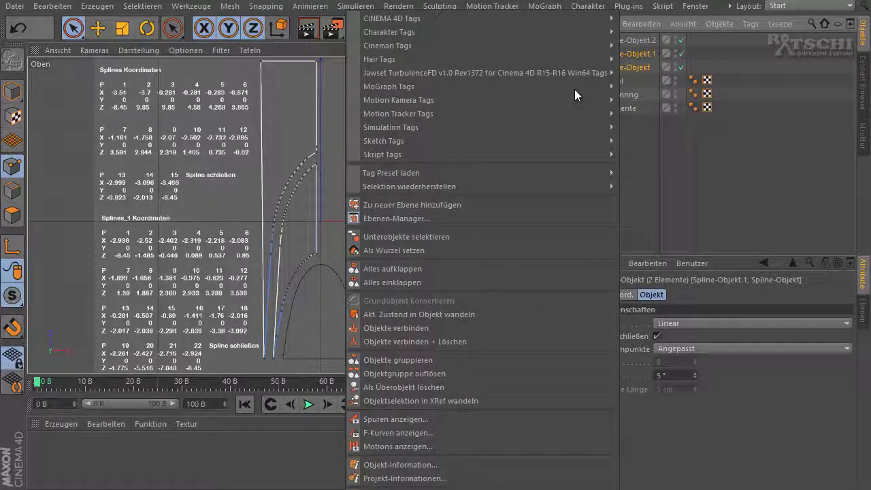
click(430, 340)
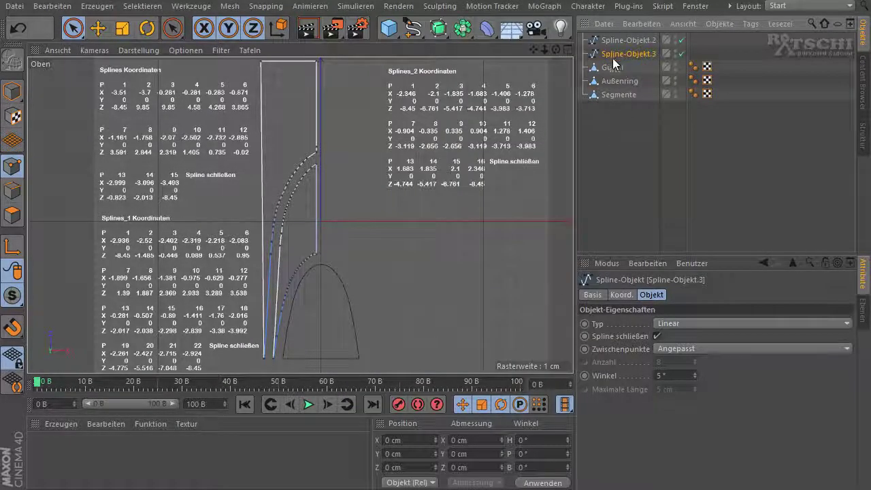
Mirror Spline-Objekt.3 across the ZY plane with a Symmetrie object and make it editable with C.
click(470, 36)
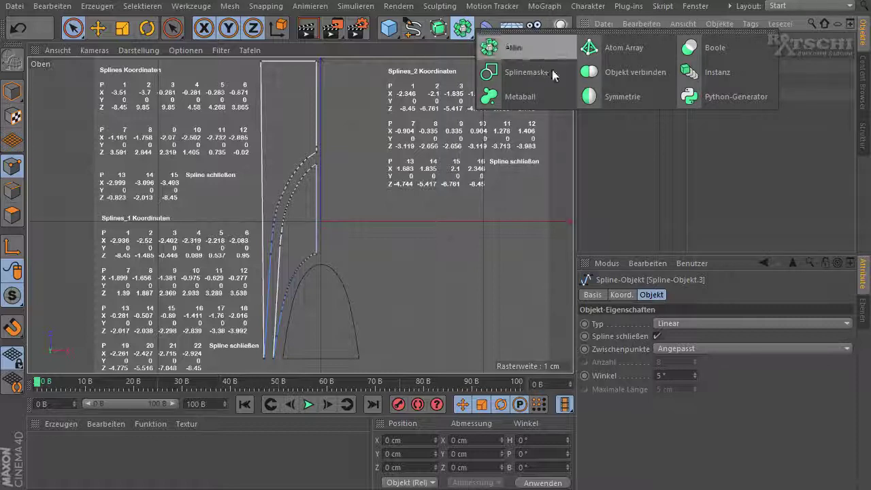
click(610, 100)
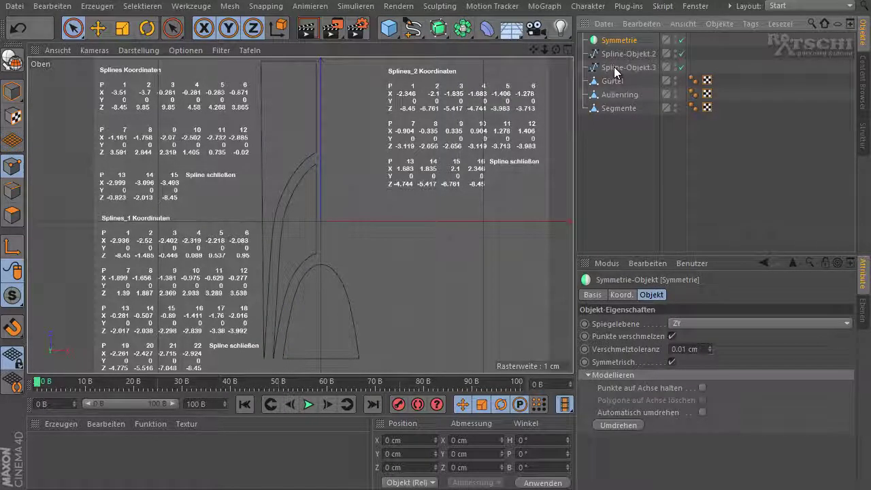
click(614, 68)
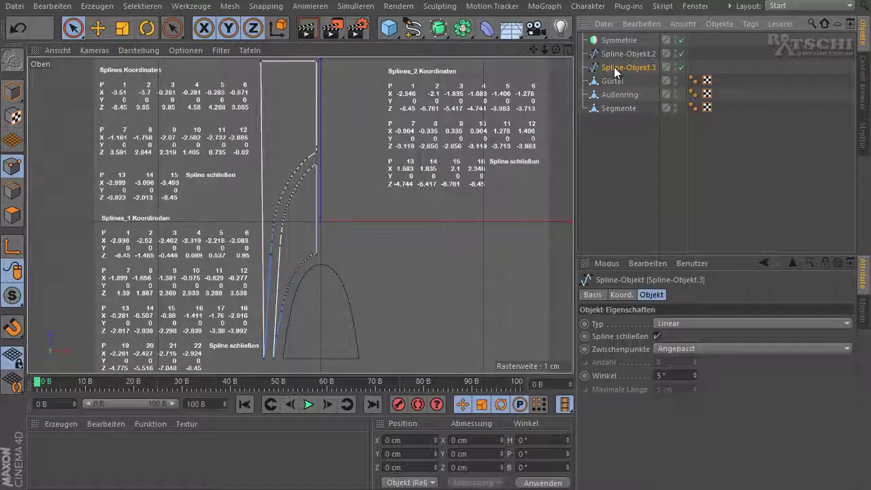
drag(618, 44, 620, 42)
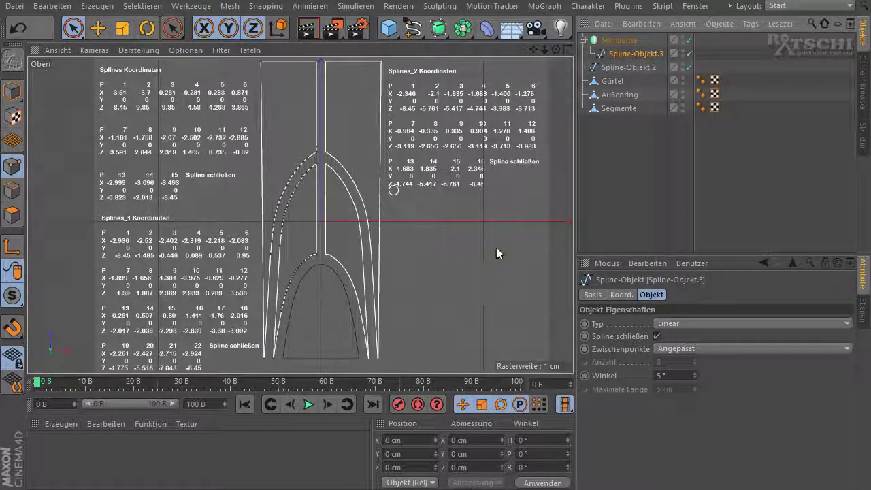
click(621, 43)
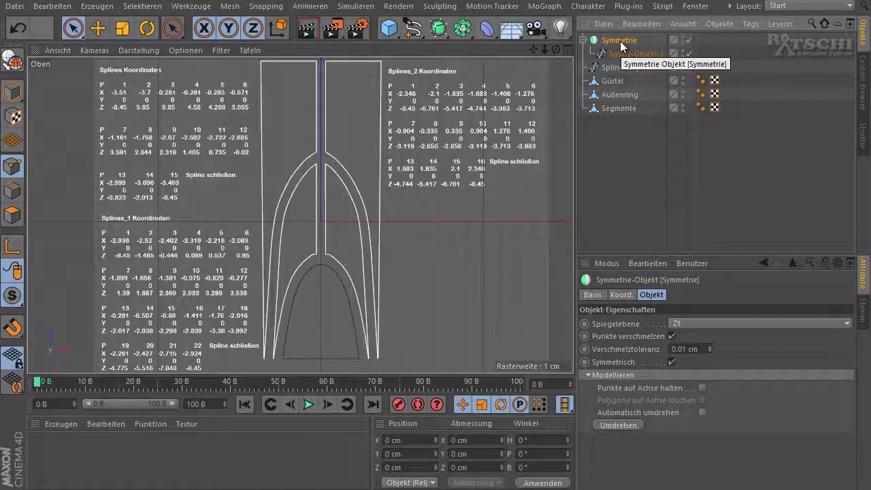
key(c)
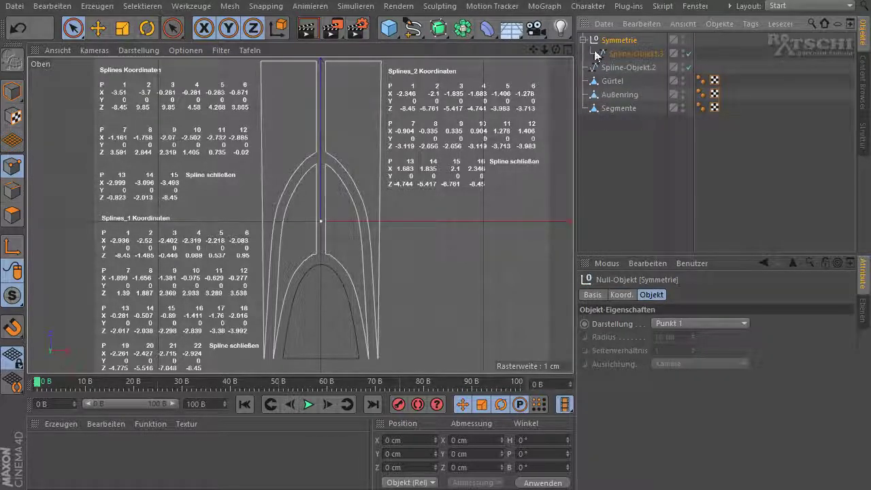
Join Spline-Objekt.2 and the mirrored splines into one spline, Symmetrie.1, then show four viewports.
drag(618, 70, 620, 41)
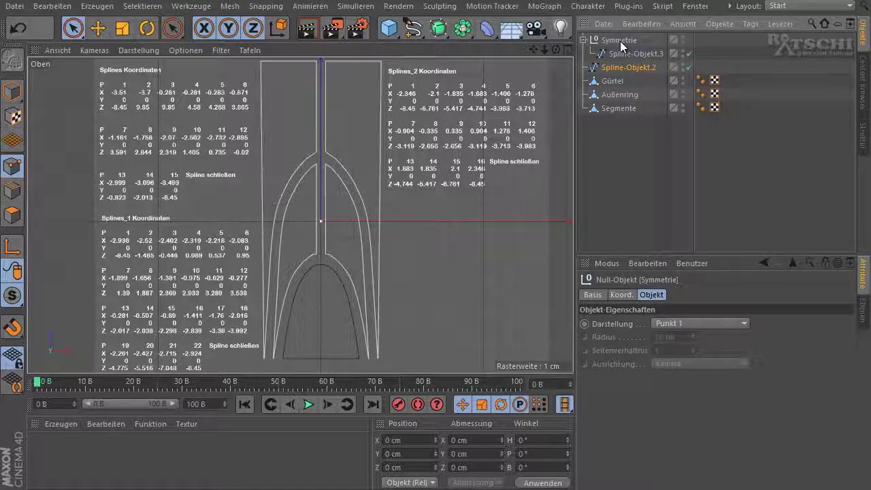
click(620, 41)
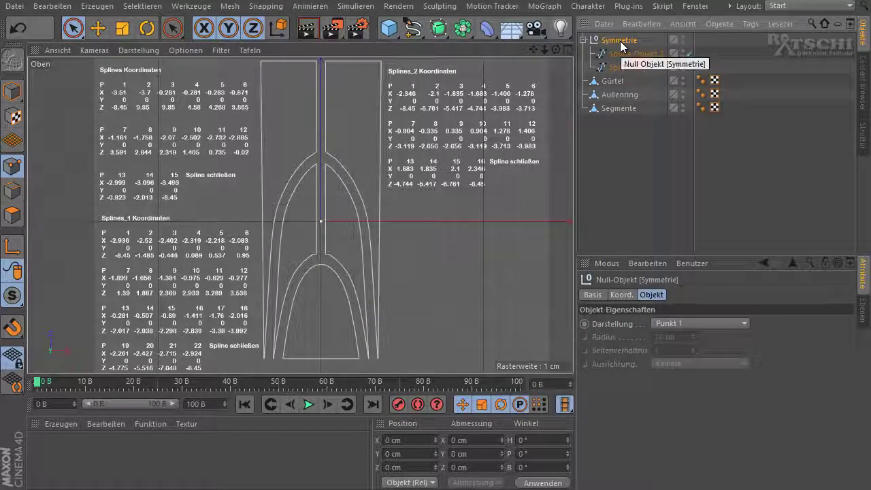
middle_click(620, 41)
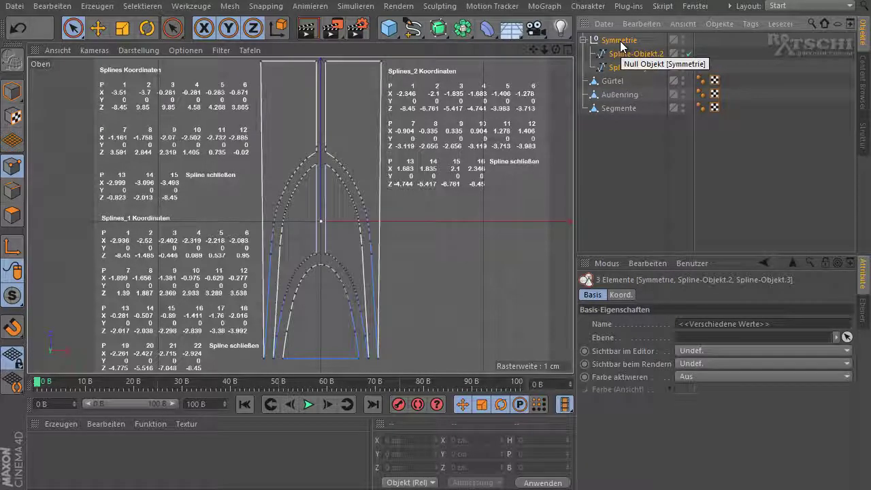
right_click(620, 43)
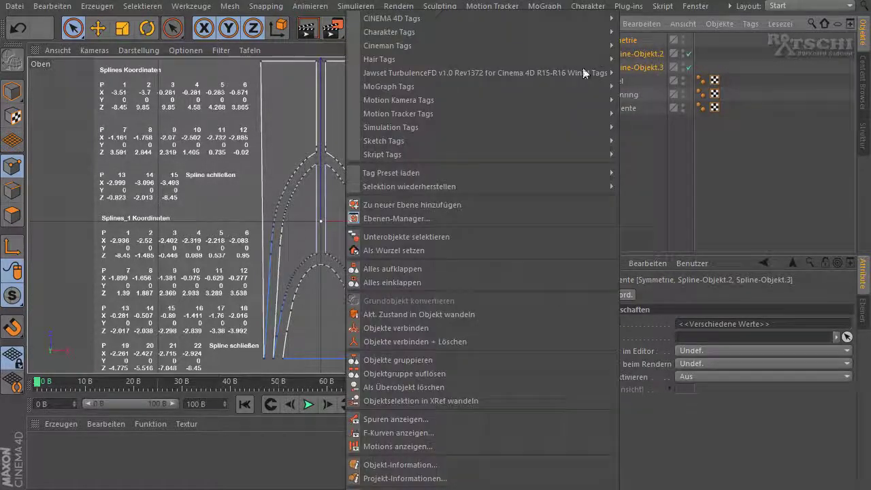
click(459, 340)
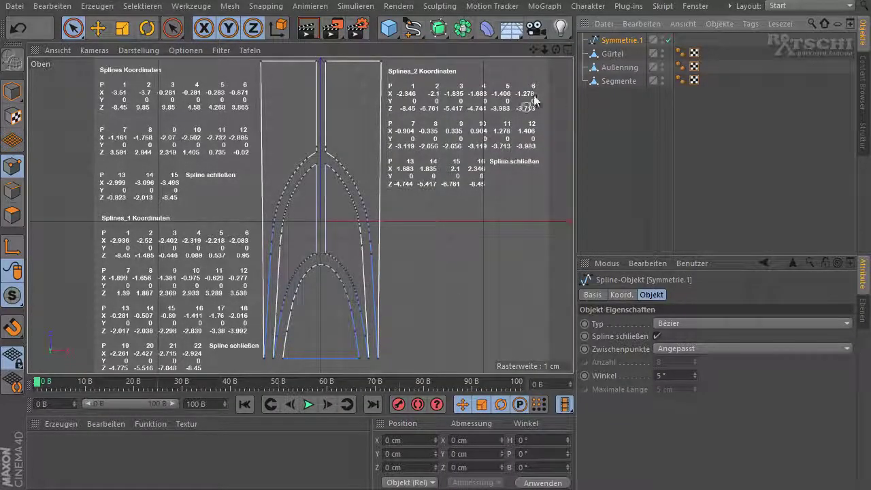
click(566, 51)
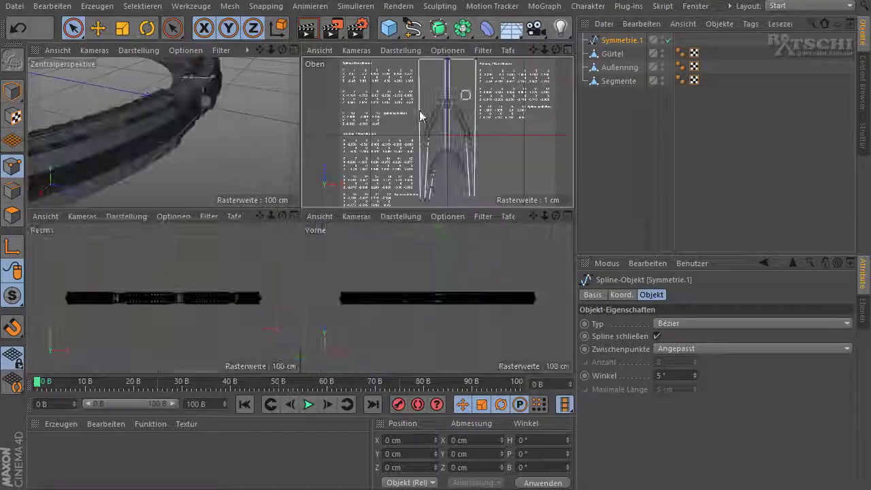
Add an Extrudieren object and place Symmetrie.1 inside it.
click(296, 49)
mouse_move(537, 49)
mouse_down()
mouse_move(456, 249)
mouse_move(443, 247)
mouse_move(439, 64)
mouse_up()
scroll(267, 167, up, 5)
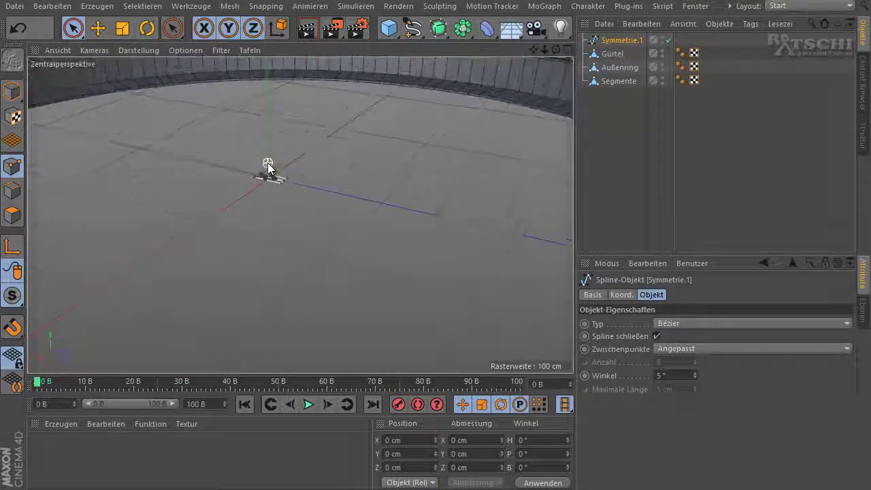
scroll(268, 166, up, 5)
scroll(259, 220, up, 3)
scroll(259, 220, up, 2)
scroll(305, 195, up, 2)
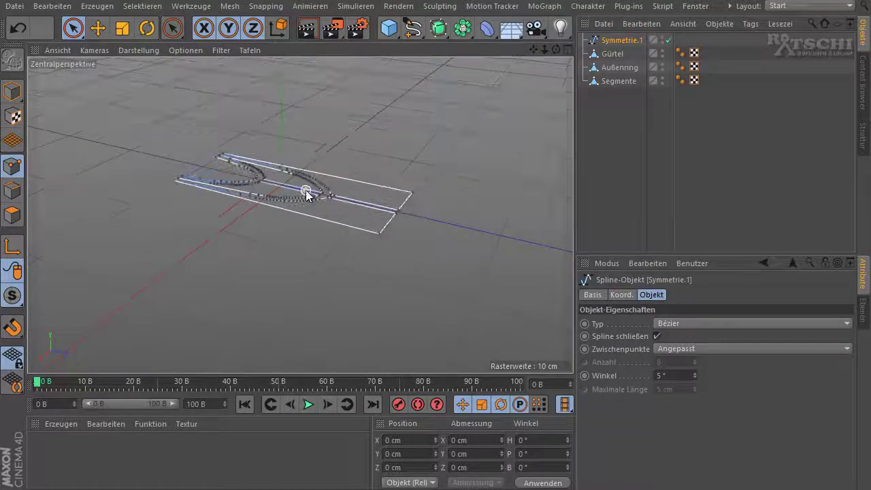
drag(558, 53, 437, 245)
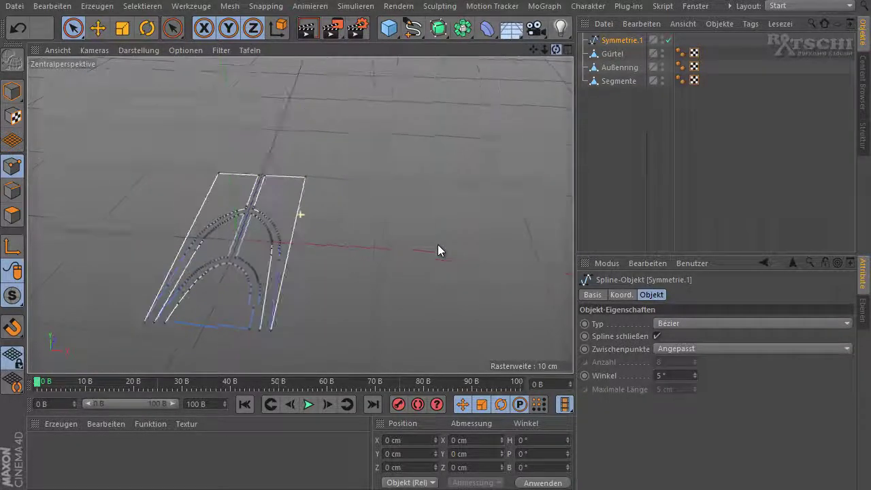
click(448, 38)
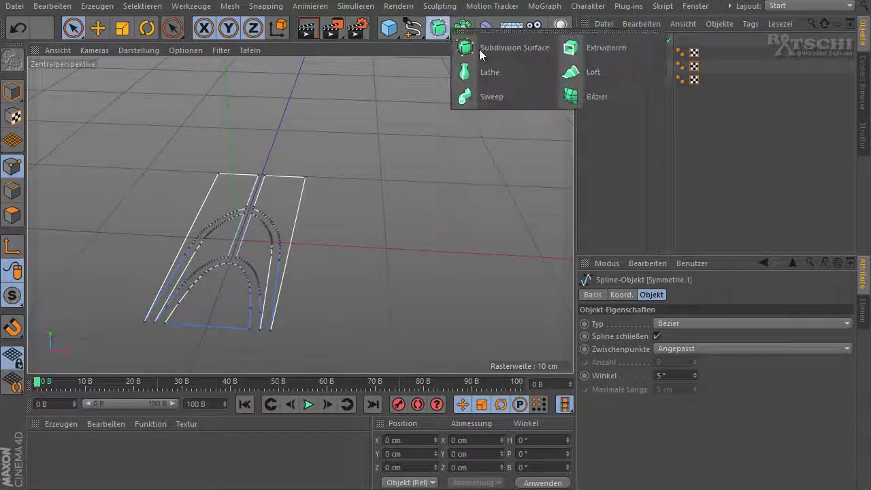
alt+click(599, 53)
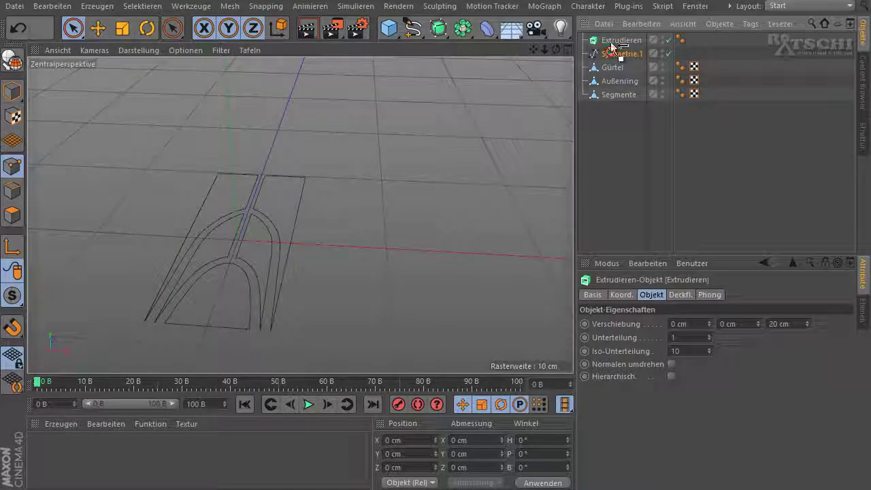
drag(612, 58, 612, 40)
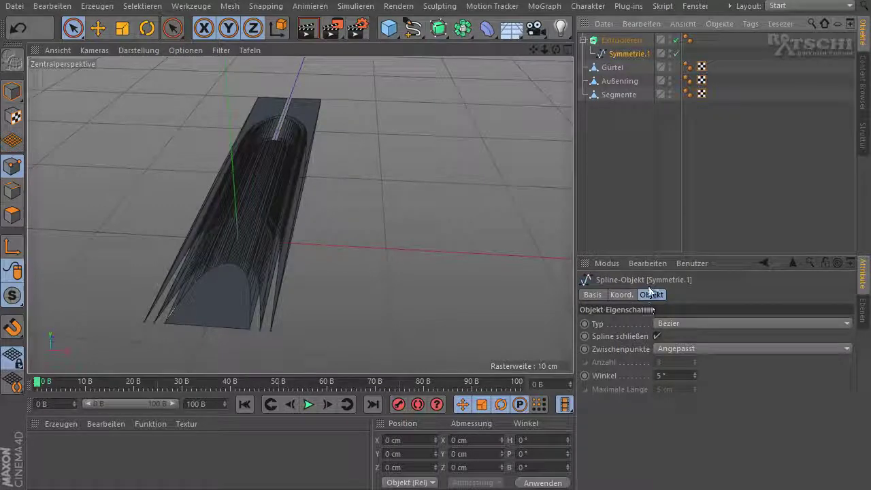
Set the extrusion offset to 0 / 2.2 / 0 cm for a flat slab.
click(619, 40)
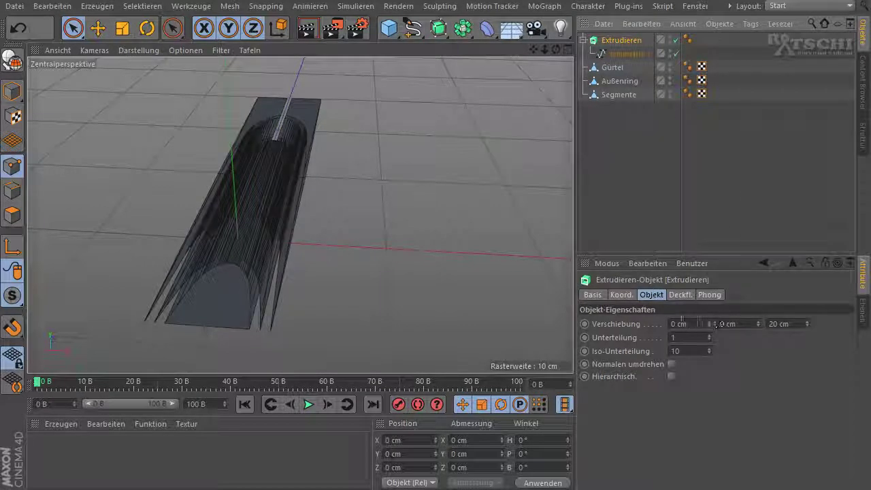
click(742, 323)
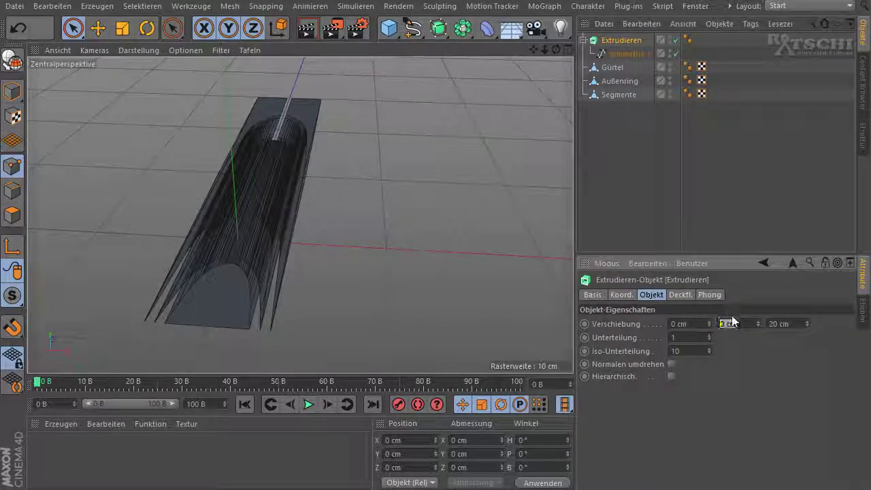
text(2.2)
key(Tab)
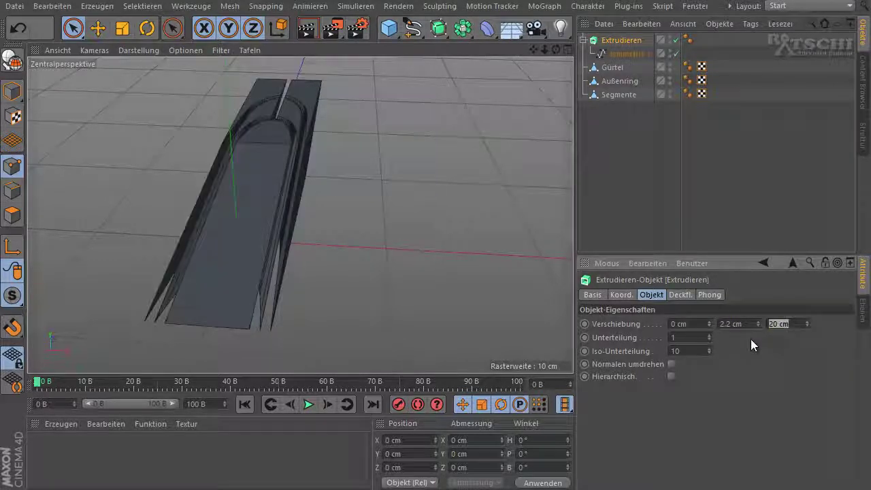
text(0)
key(Return)
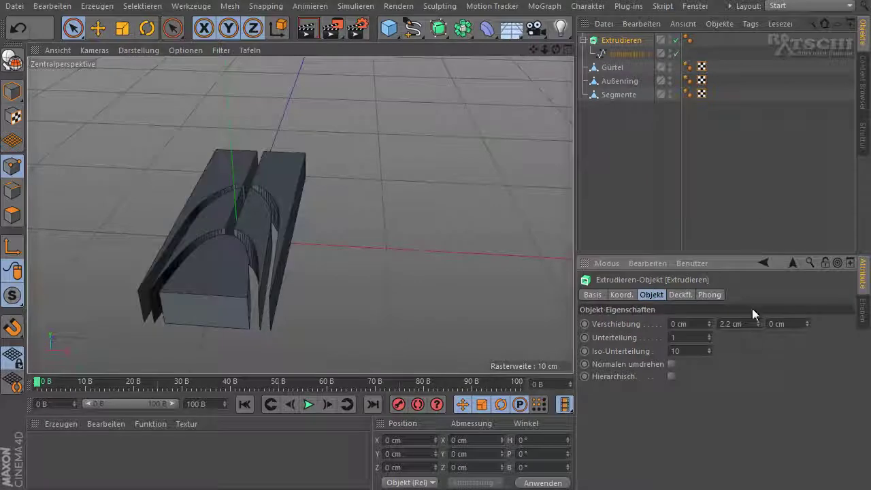
drag(556, 49, 435, 249)
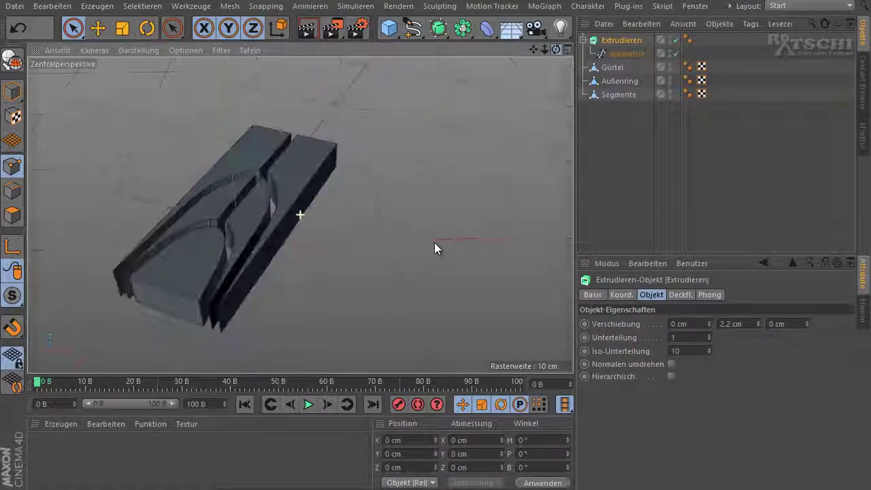
click(677, 294)
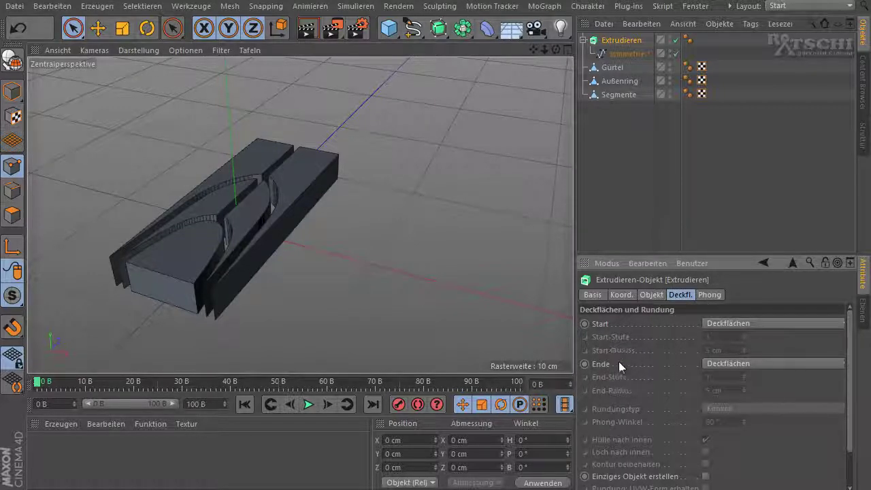
Set the end cap to Deckflächen und Rundung with 2 steps and a 0.3 cm radius.
click(752, 364)
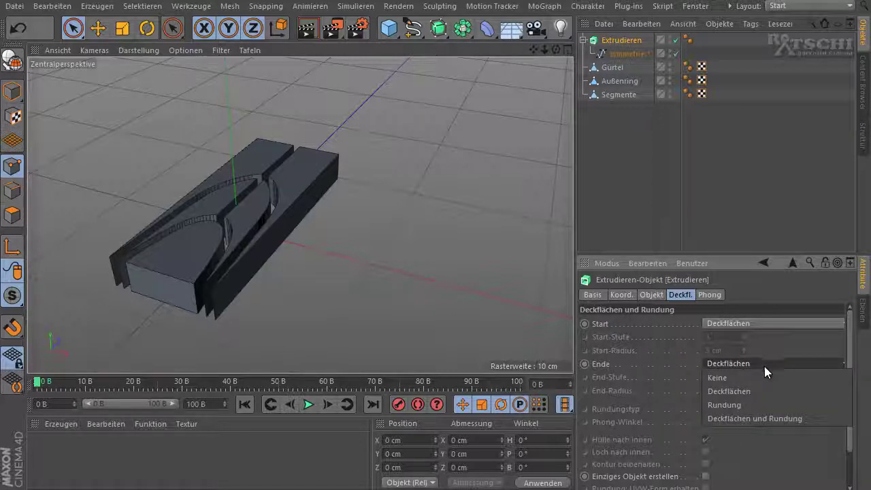
click(751, 414)
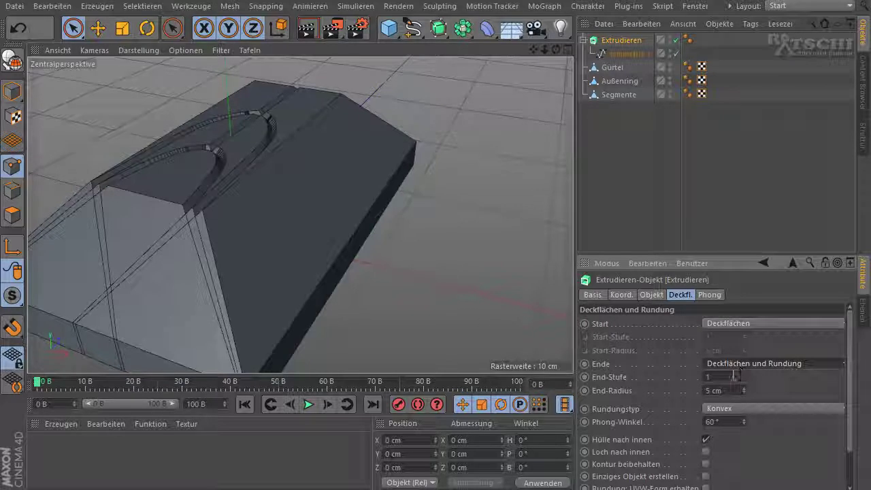
click(709, 376)
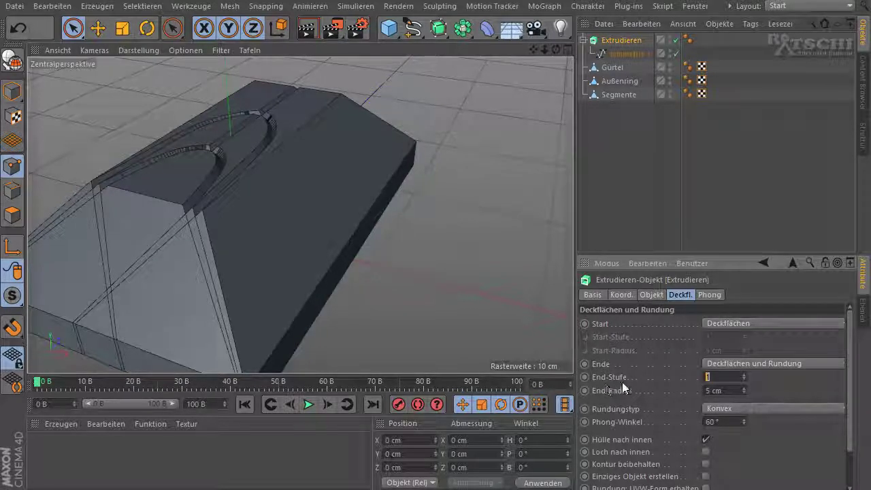
text(2)
key(Tab)
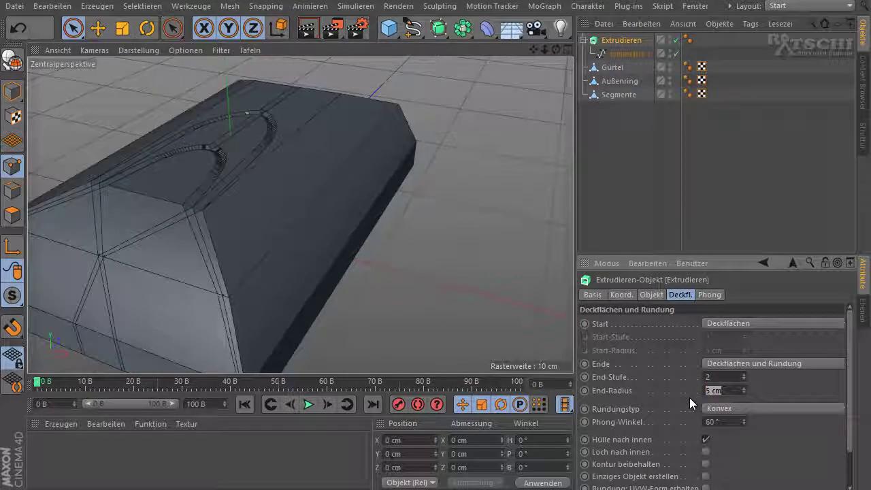
text(0,3)
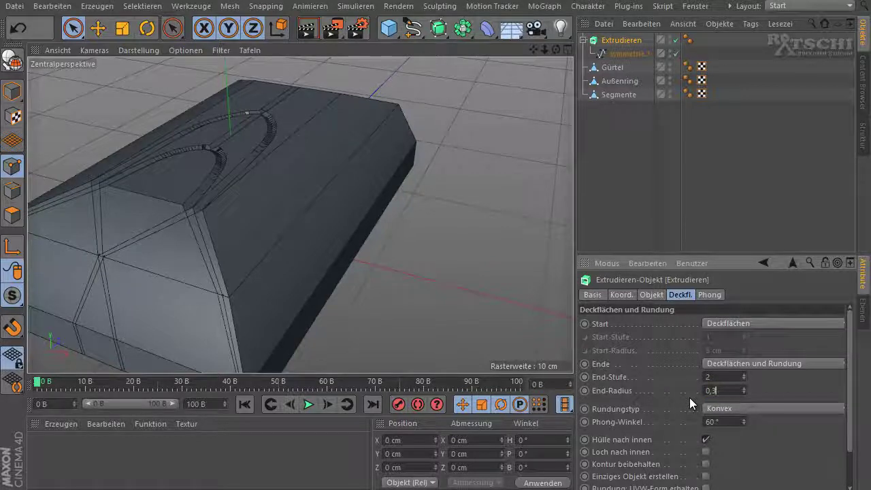
key(Return)
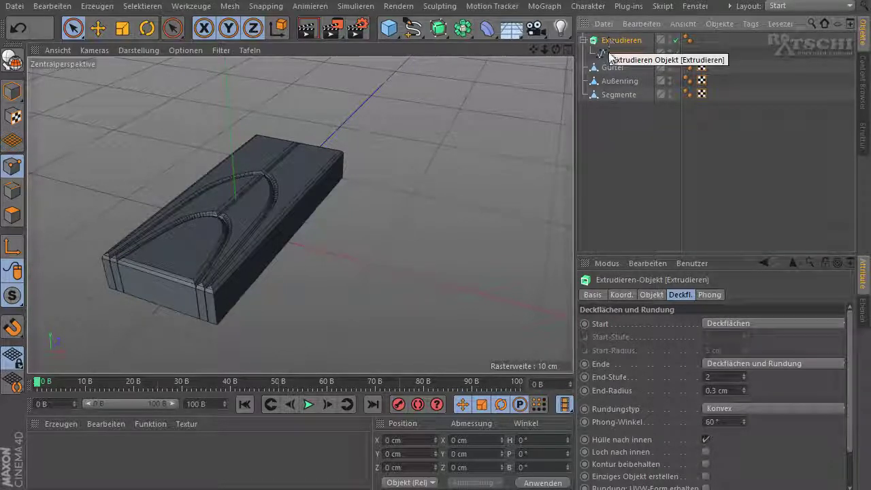
Convert the extrusion and merge all its pieces into one polygon object, Extrudieren.1.
key(c)
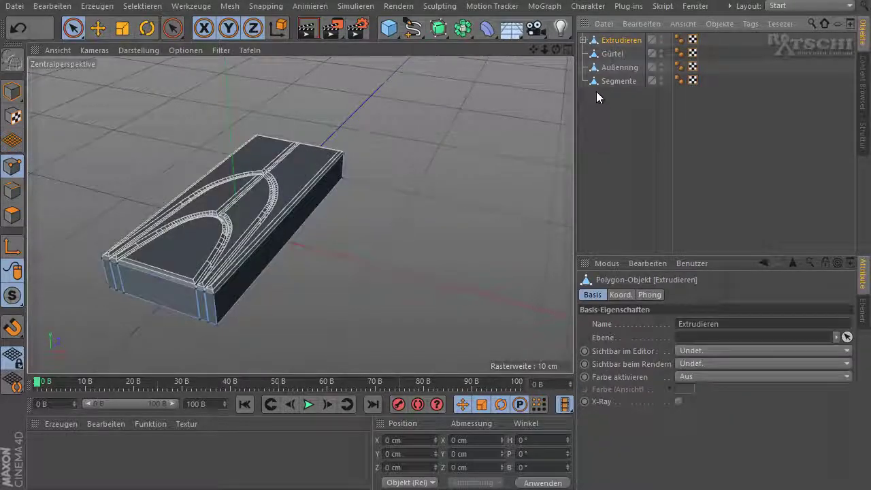
click(583, 40)
middle_click(619, 41)
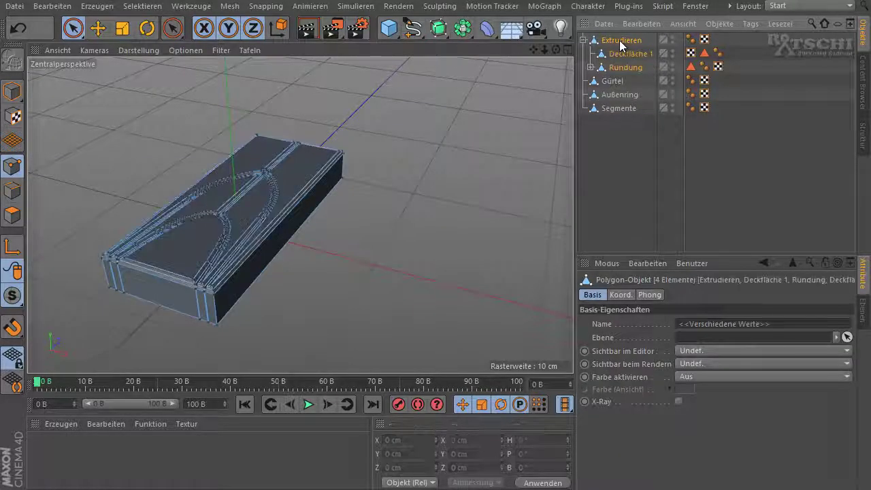
right_click(619, 42)
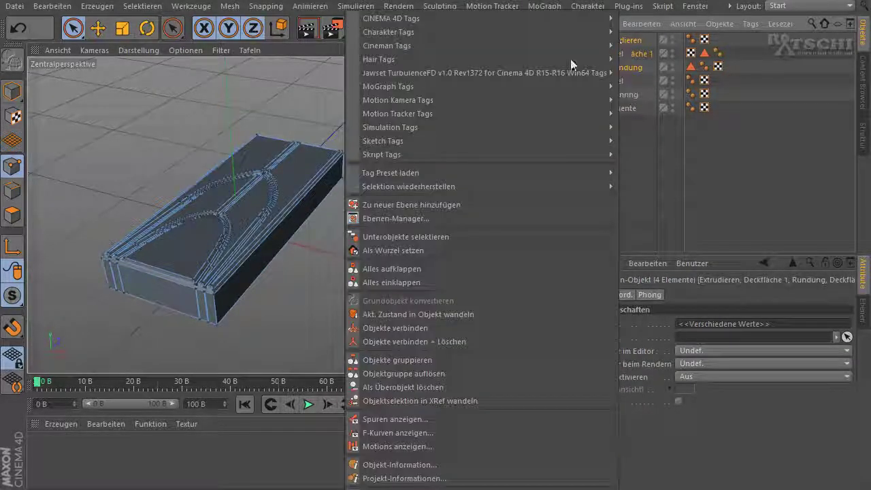
click(432, 340)
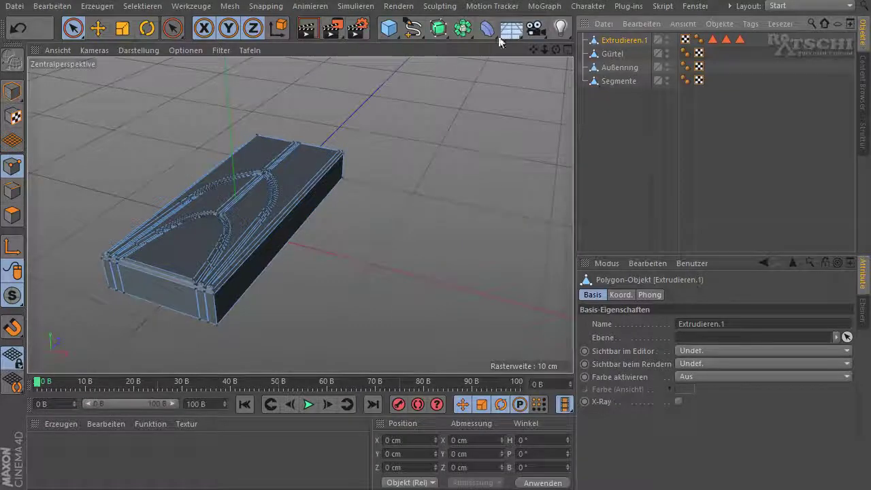
click(605, 140)
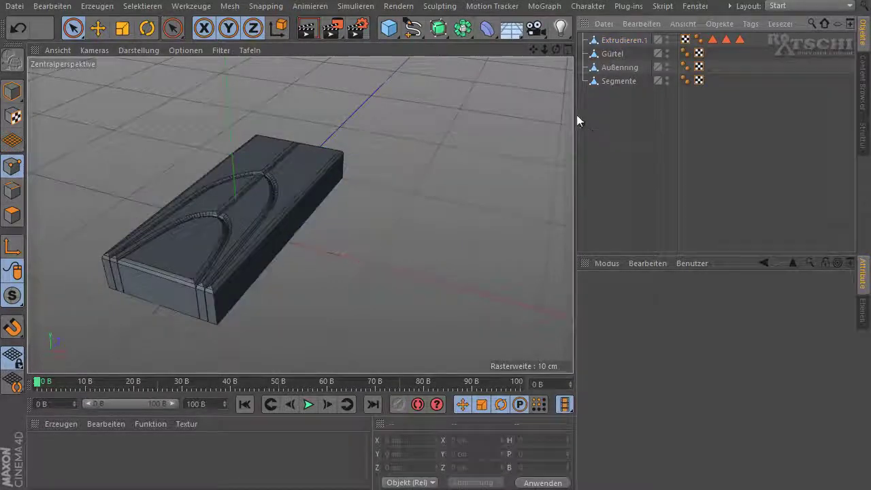
Add a Klon cloner object from the MoGraph menu.
click(487, 6)
click(547, 7)
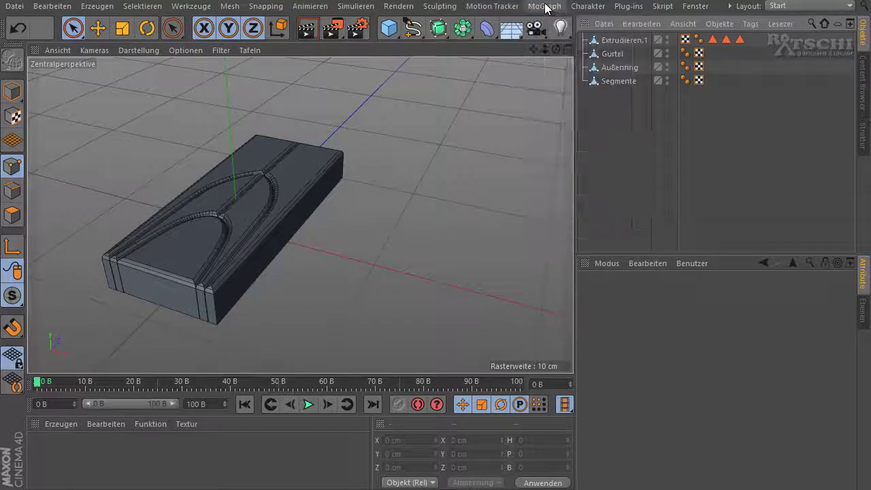
click(544, 6)
click(556, 111)
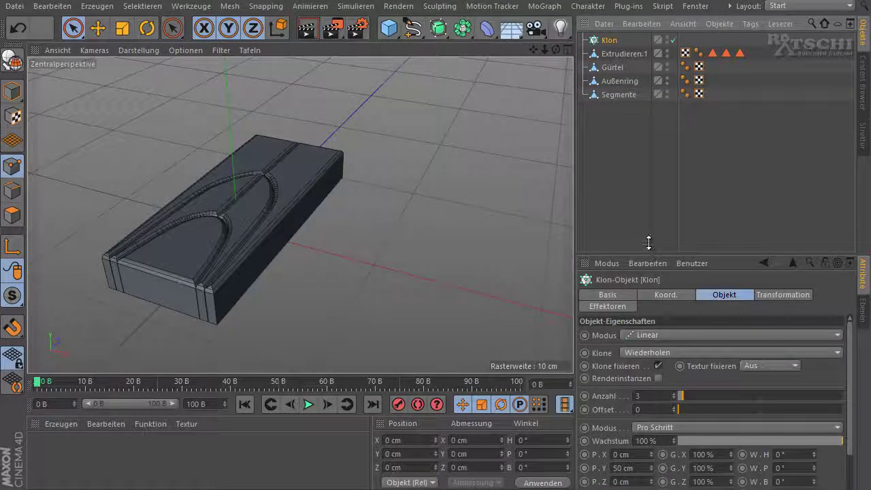
Place Extrudieren.1 inside Klon as its source, producing three linear copies.
drag(651, 252, 650, 140)
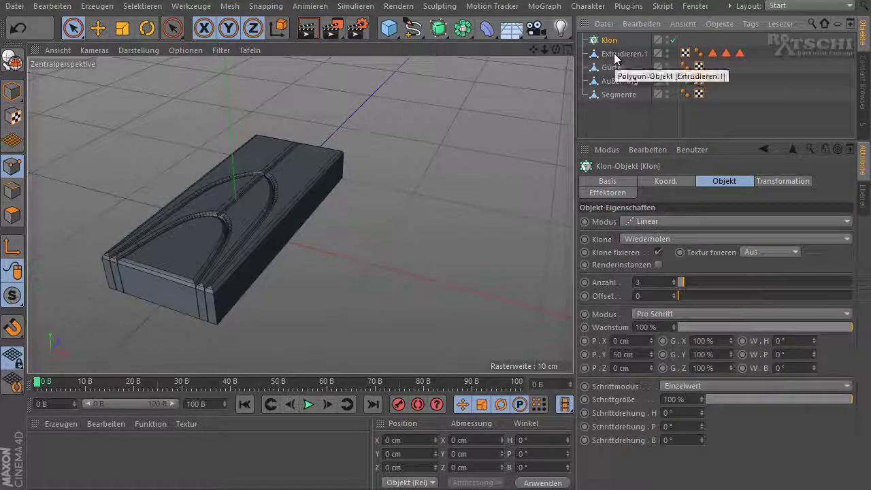
drag(616, 54, 608, 41)
scroll(400, 115, down, 3)
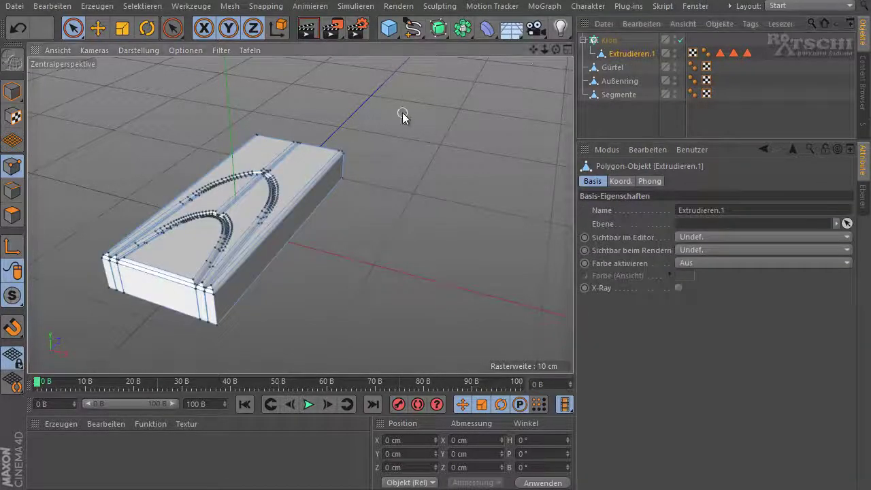
scroll(401, 115, down, 5)
scroll(400, 115, down, 2)
drag(532, 48, 441, 174)
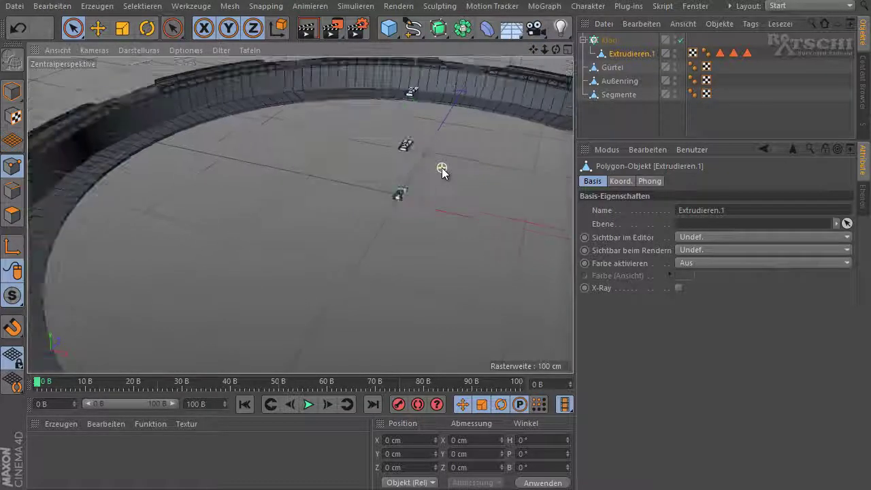
mouse_move(441, 175)
mouse_down()
mouse_move(435, 246)
mouse_move(431, 195)
mouse_up()
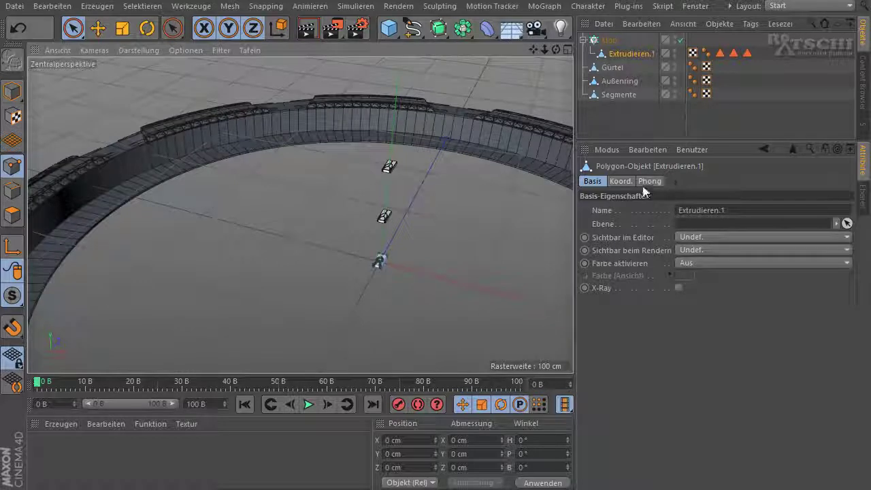
Raise the Klon cloner to a Y position of 22.5 cm.
click(610, 41)
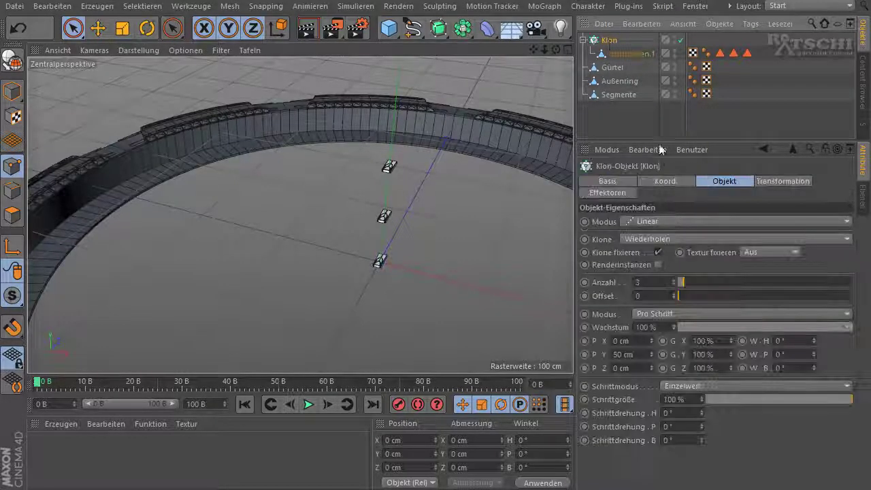
click(680, 183)
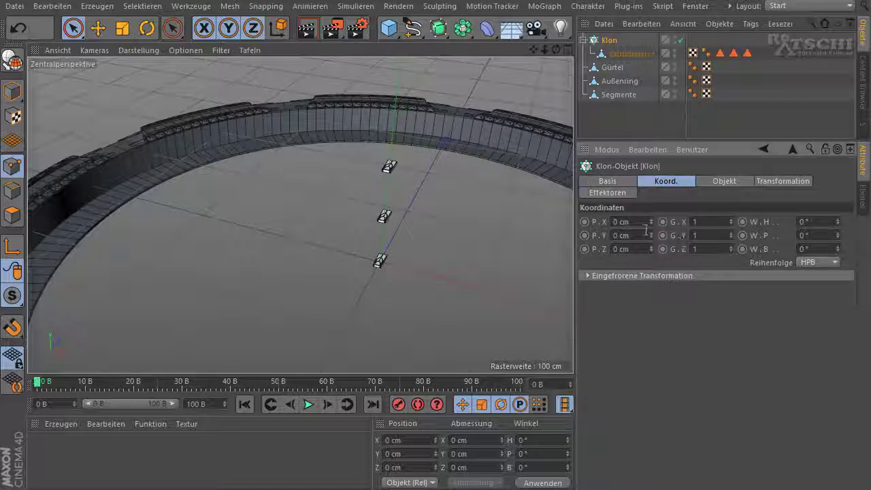
drag(650, 235, 606, 240)
key(Return)
click(715, 180)
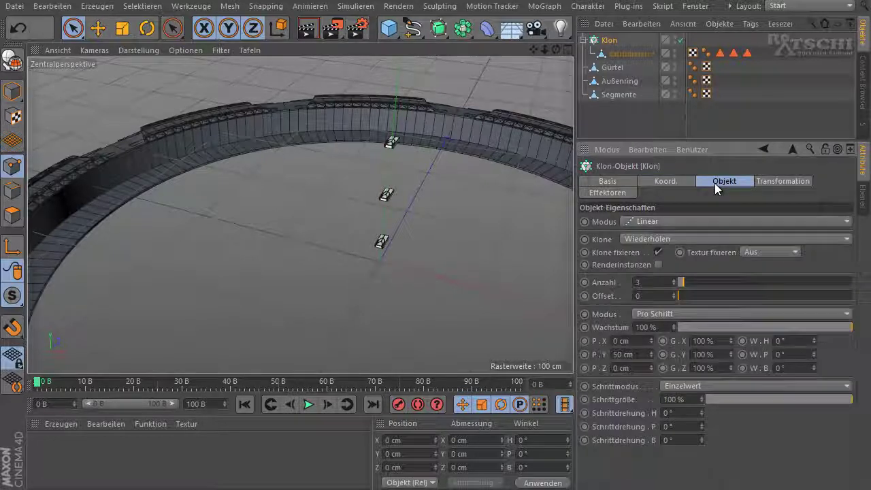
Make the cloner radial with 27 copies and a 377.8 cm radius.
click(846, 223)
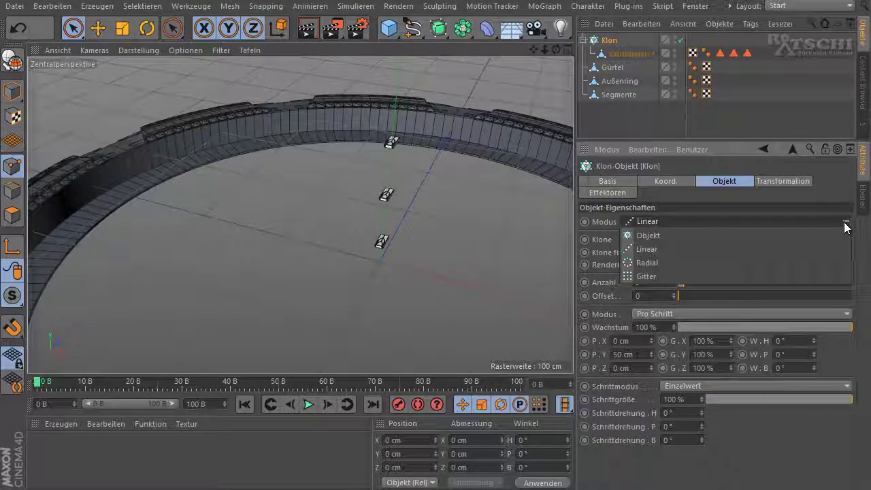
click(679, 263)
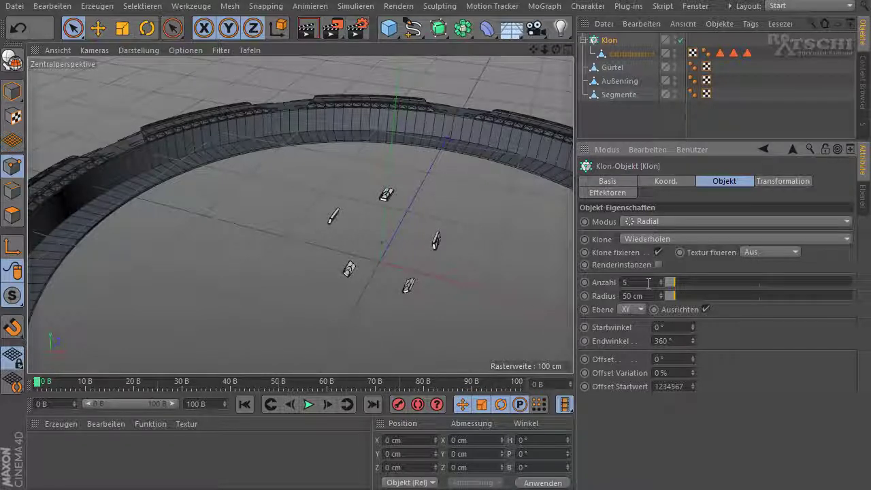
double_click(626, 282)
text(3)
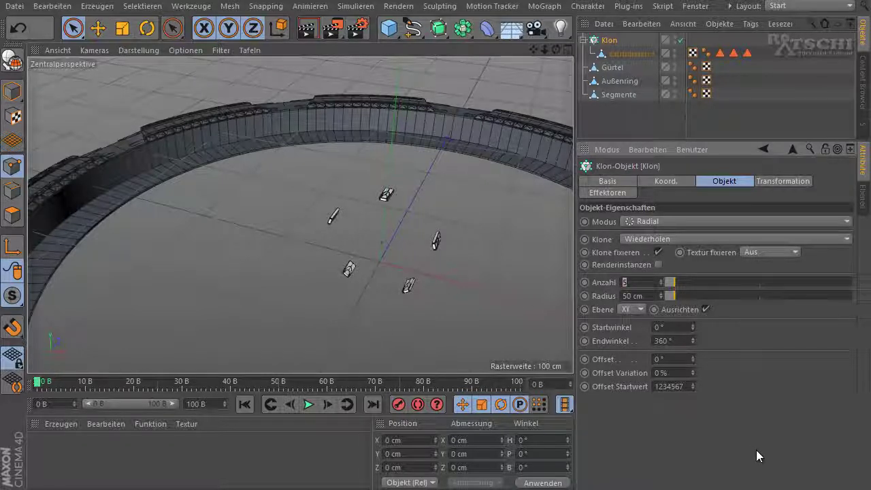
text(7)
key(Return)
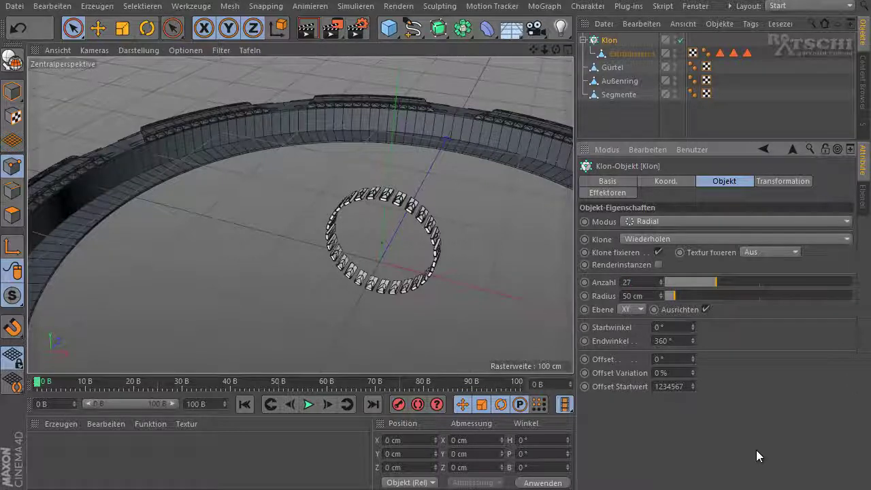
click(644, 296)
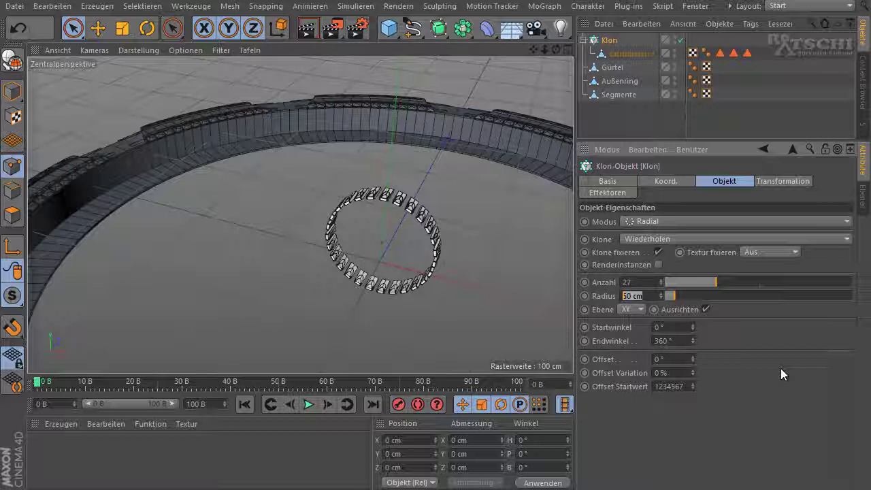
text(377.8)
key(Return)
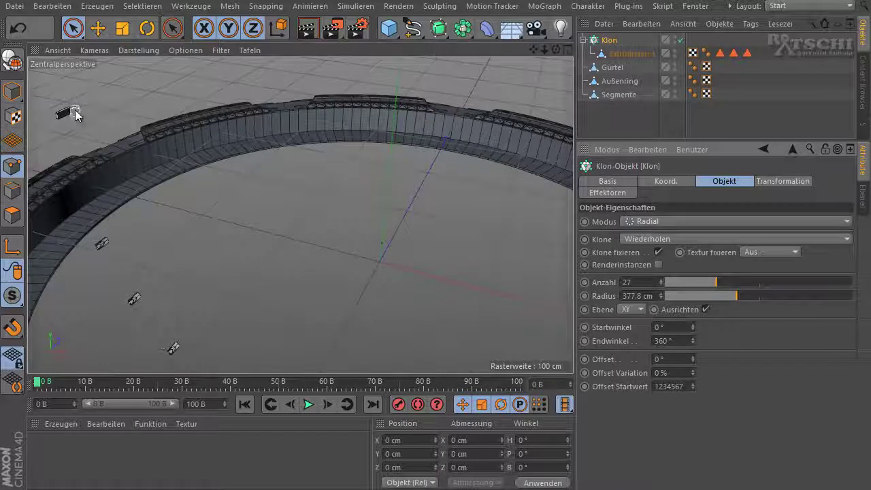
Lay the clones in XZ from 3° to 35° with a 1.6° offset, then make them editable.
click(641, 310)
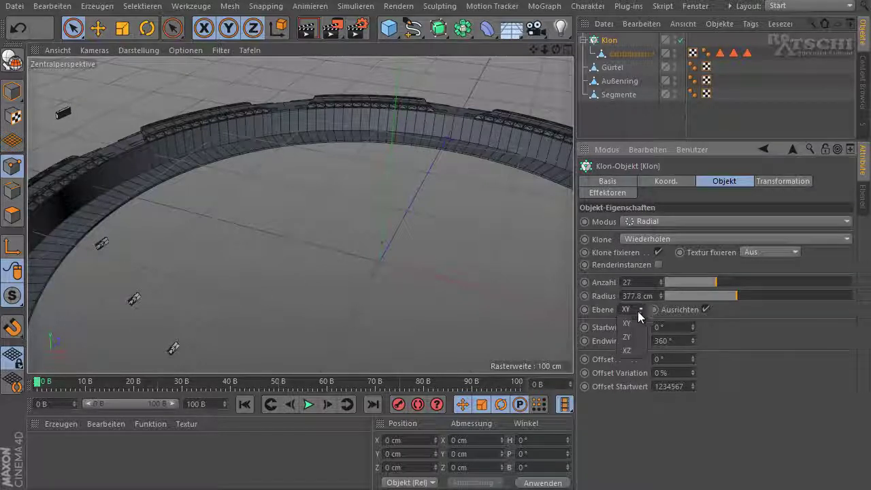
click(625, 352)
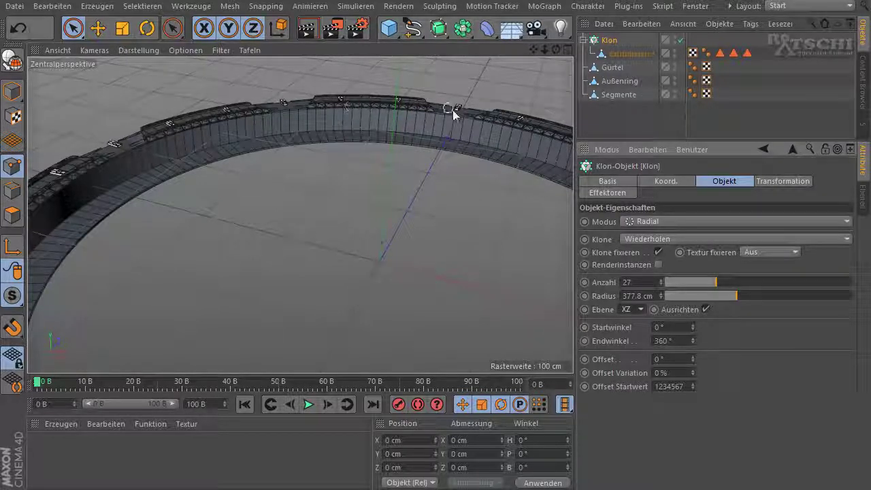
click(660, 327)
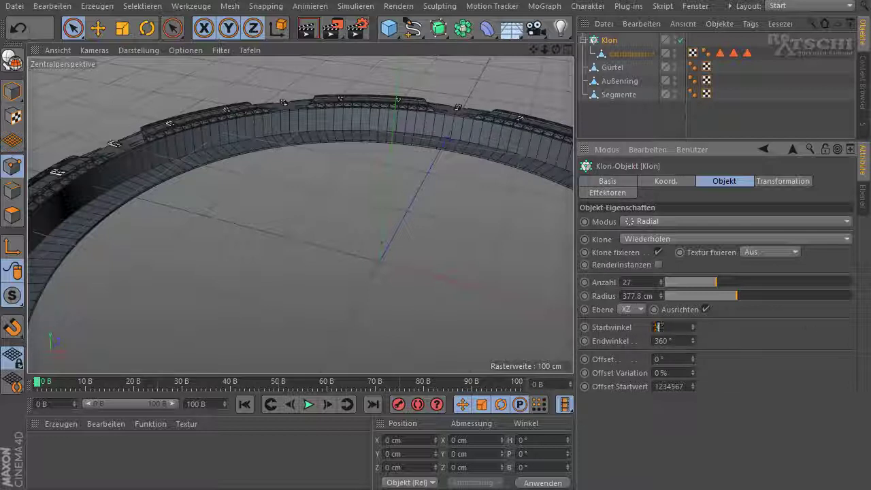
text(3)
key(Tab)
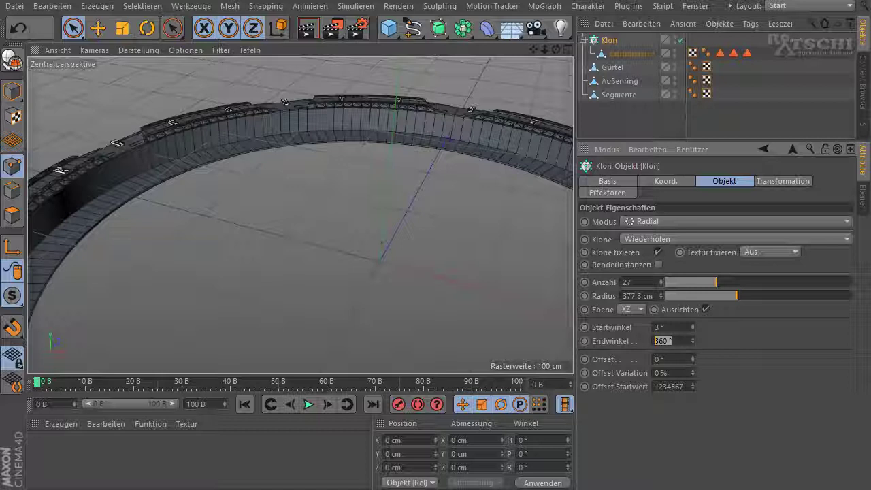
text(35)
key(Return)
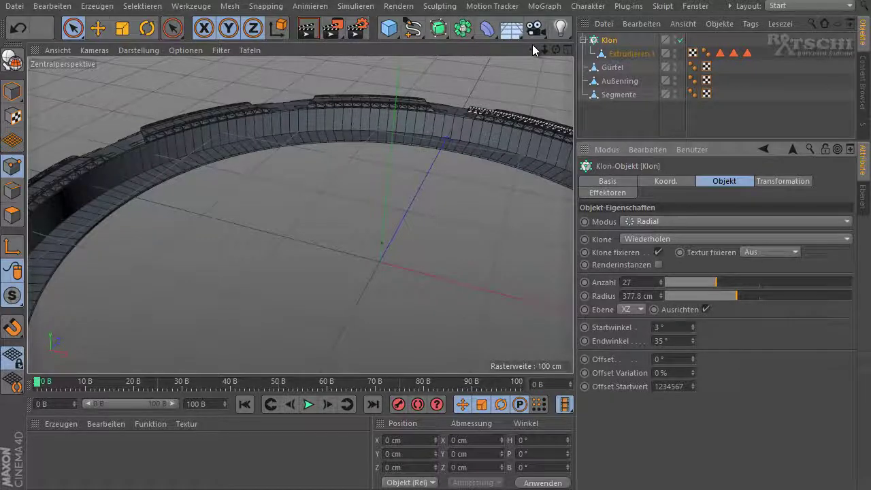
mouse_move(517, 102)
alt+mouse_down()
mouse_move(432, 245)
mouse_move(375, 229)
mouse_move(330, 182)
mouse_move(560, 51)
mouse_move(437, 245)
mouse_move(540, 61)
alt+mouse_up()
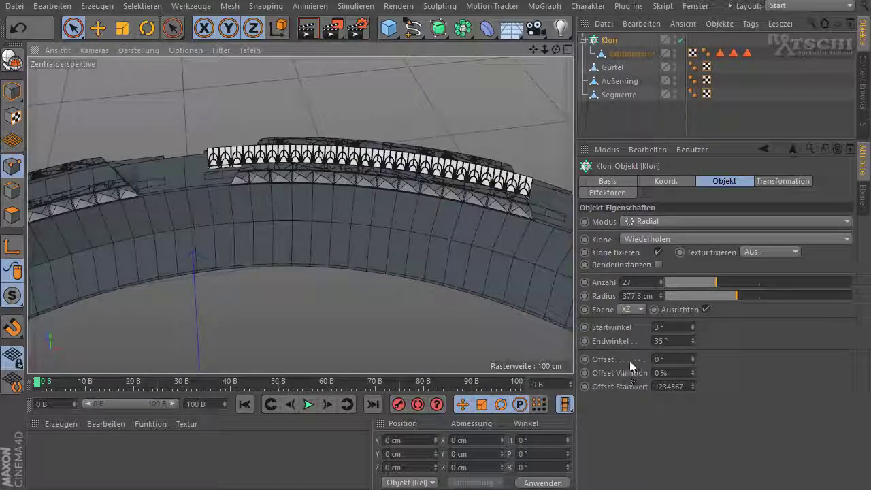
click(674, 359)
text(1,6)
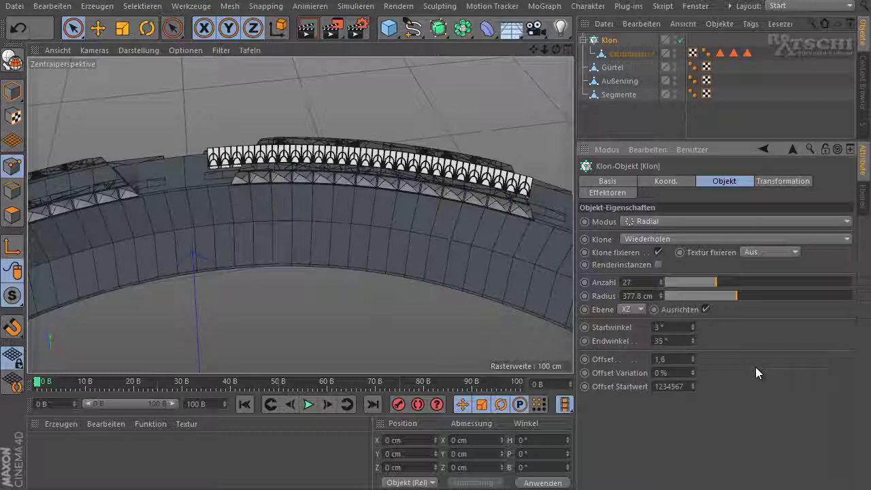
key(Return)
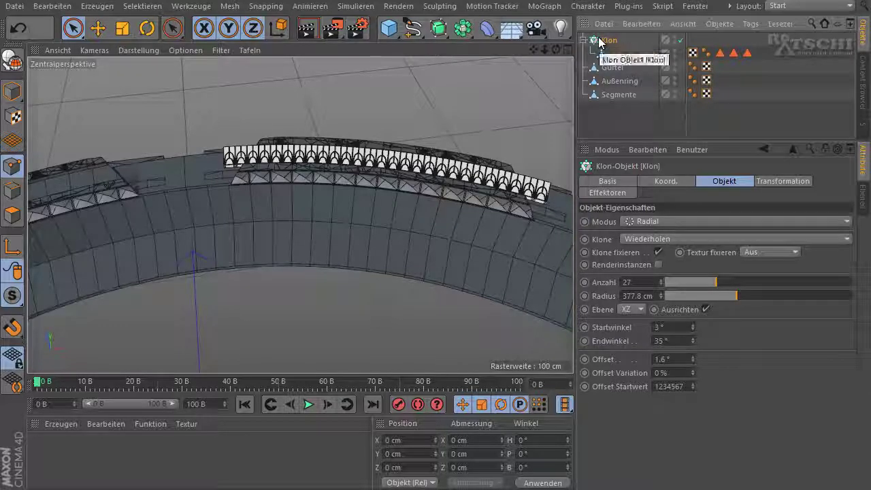
key(c)
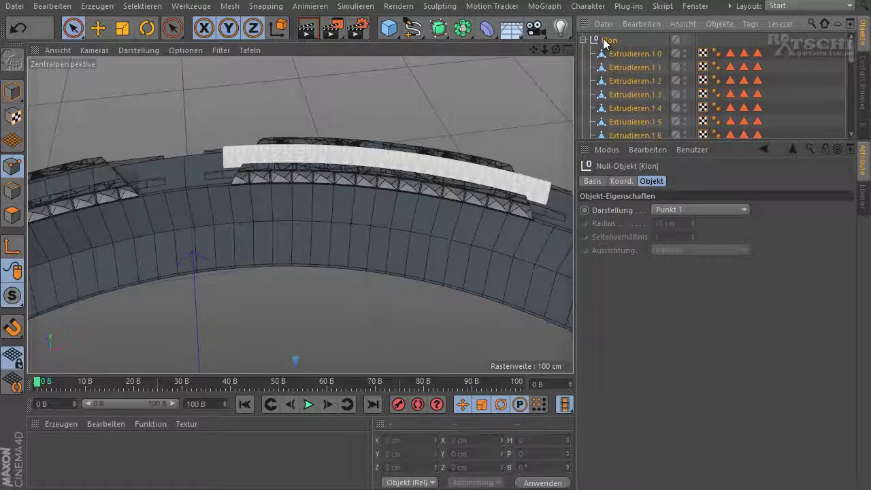
Merge all the extruded pieces under Klon into one polygon object, Klon.1.
key(ctrl+a)
right_click(599, 43)
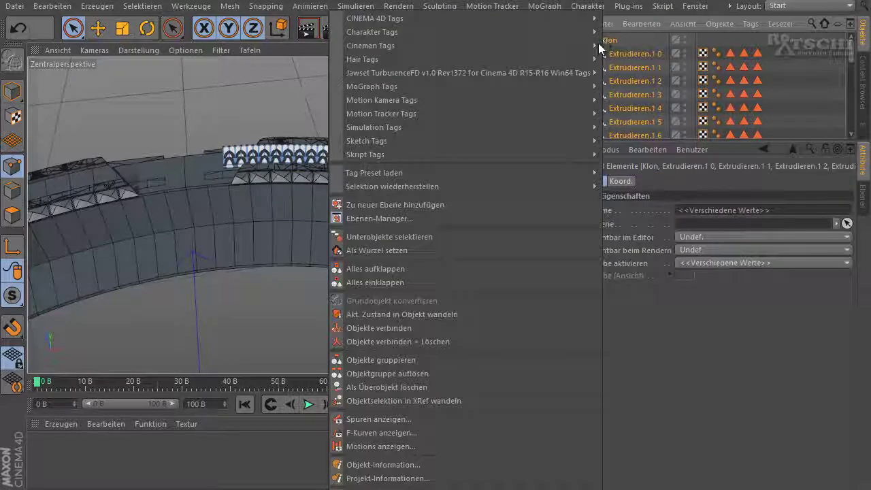
click(419, 343)
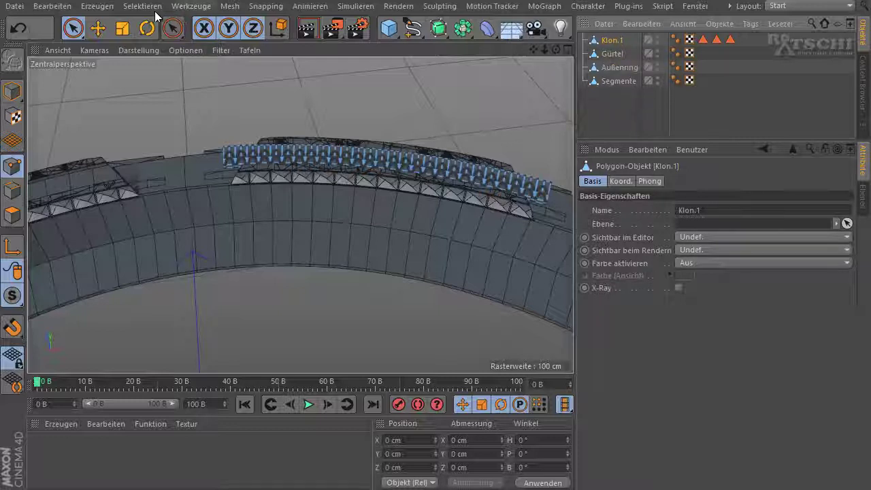
click(11, 6)
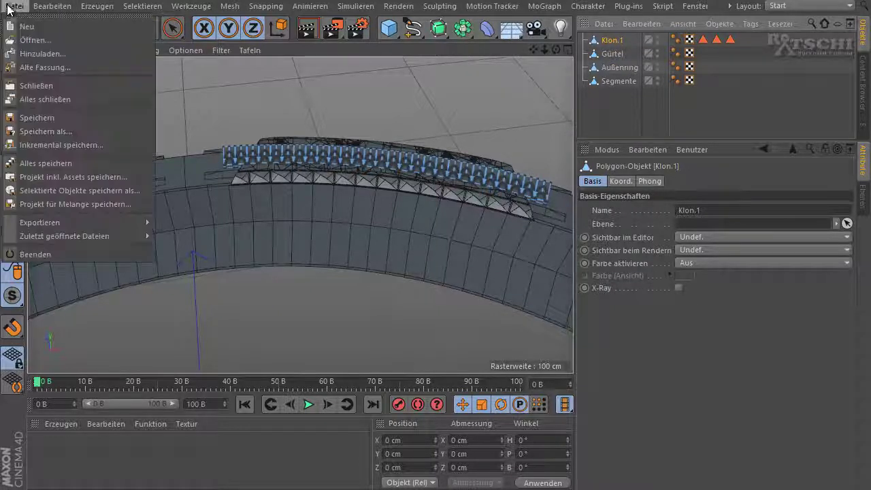
Merge the 01_Boolewürfel file into the current scene.
click(58, 54)
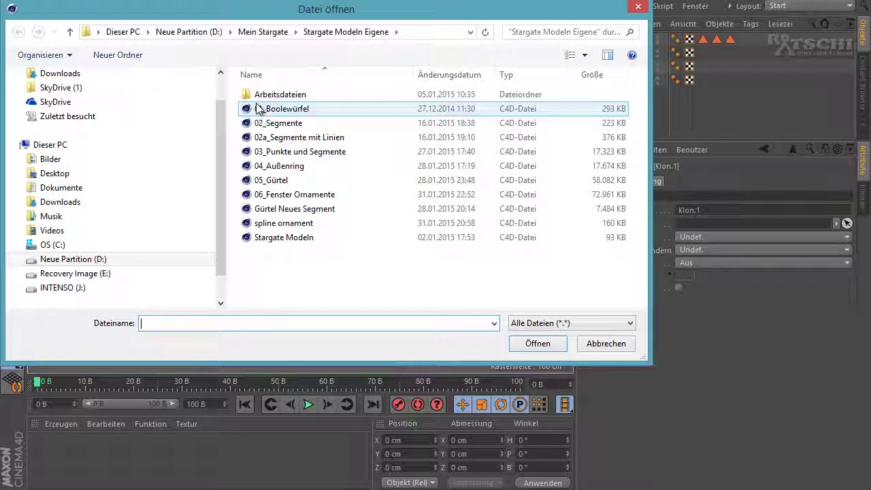
double_click(259, 109)
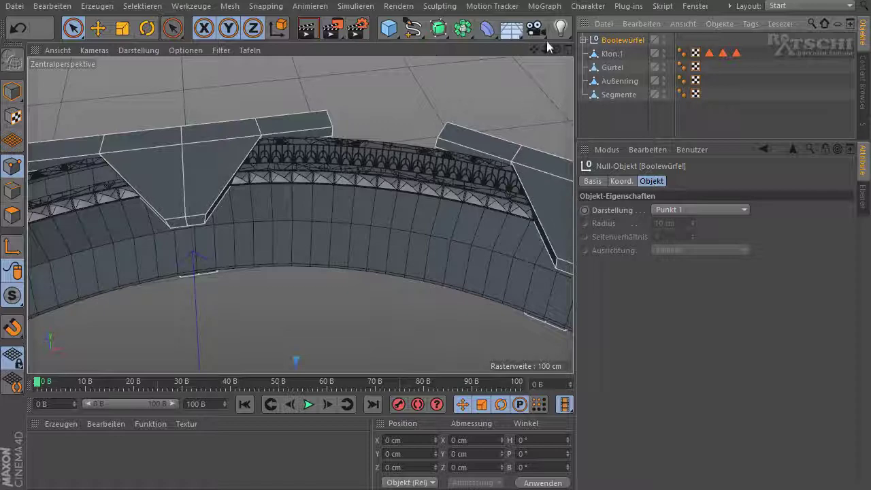
alt+drag(433, 248, 436, 245)
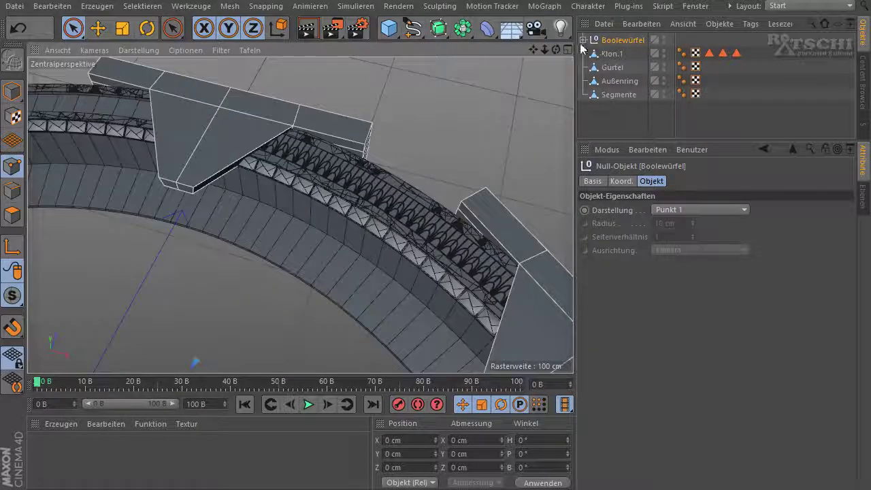
Delete cubes Würfel.7 through Würfel.1, keeping Würfel.9 and Würfel.8 in Boolewürfel.
click(585, 53)
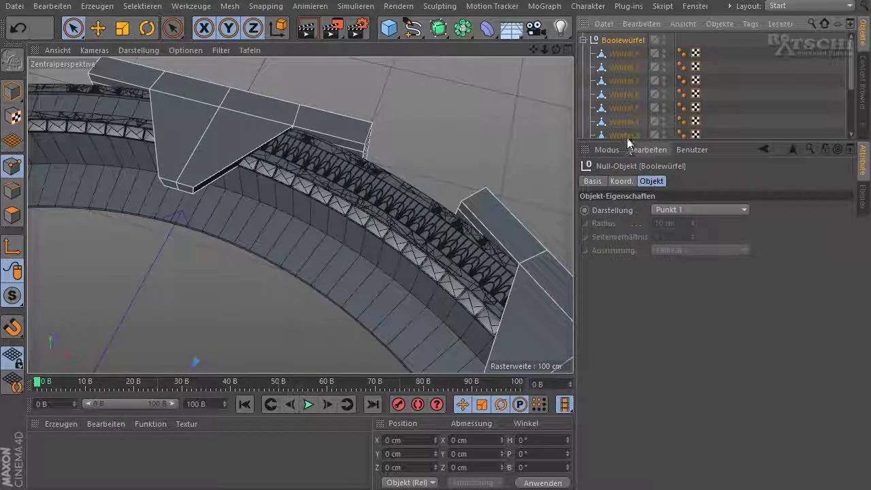
drag(629, 143, 635, 243)
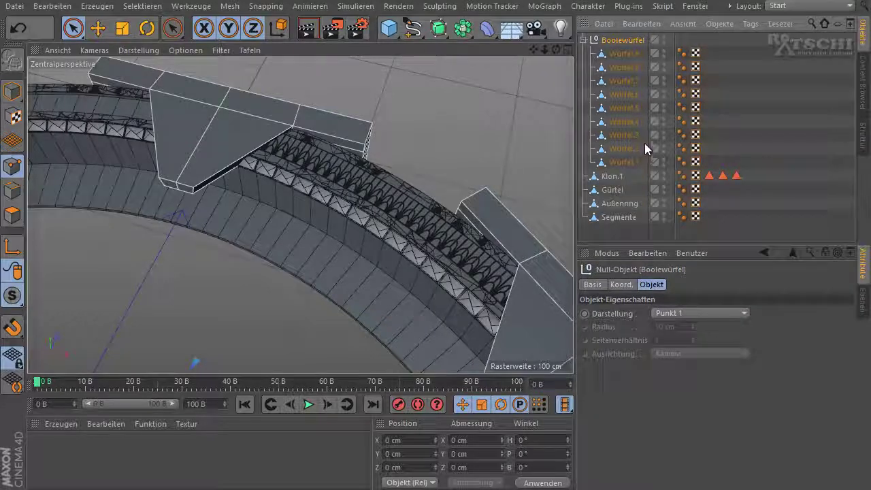
click(623, 54)
click(623, 67)
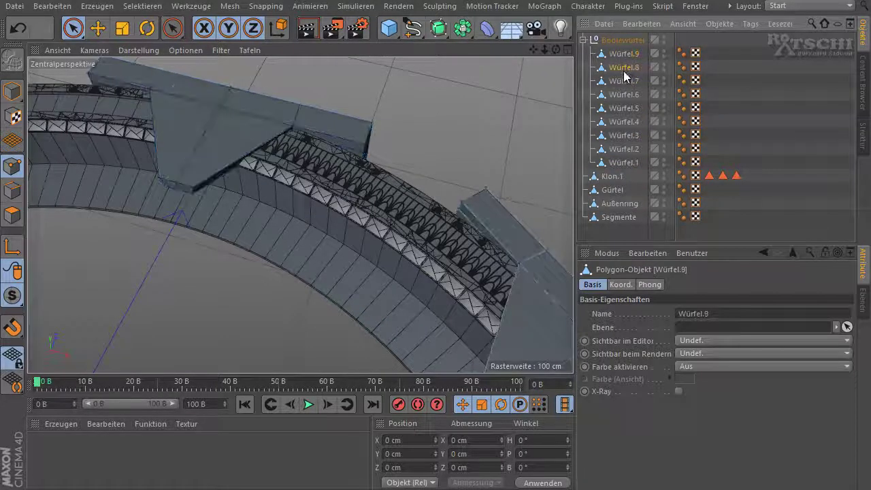
click(624, 81)
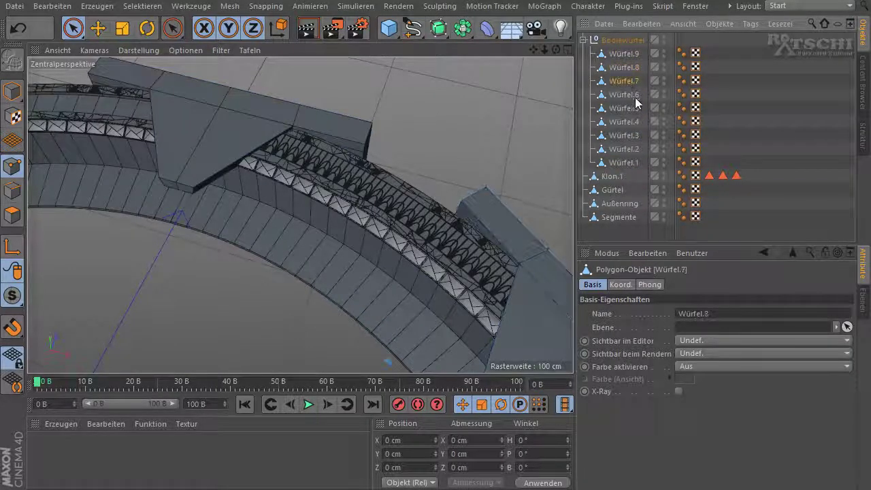
shift+click(626, 163)
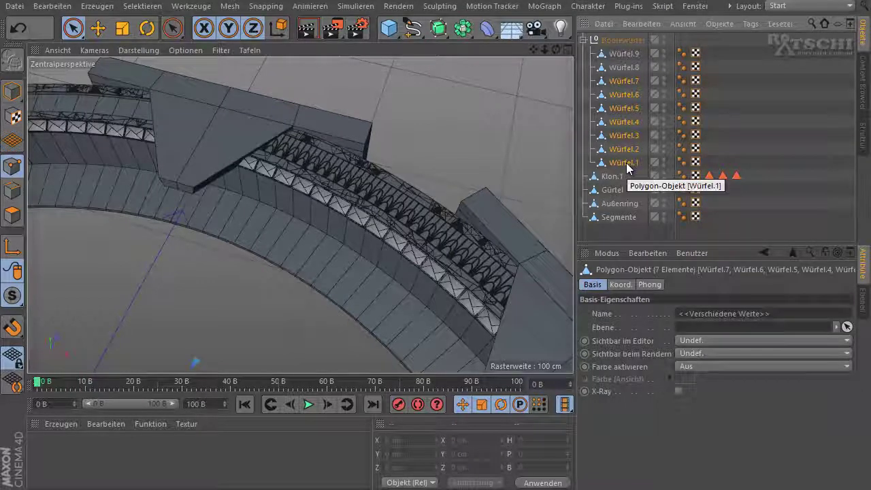
key(Delete)
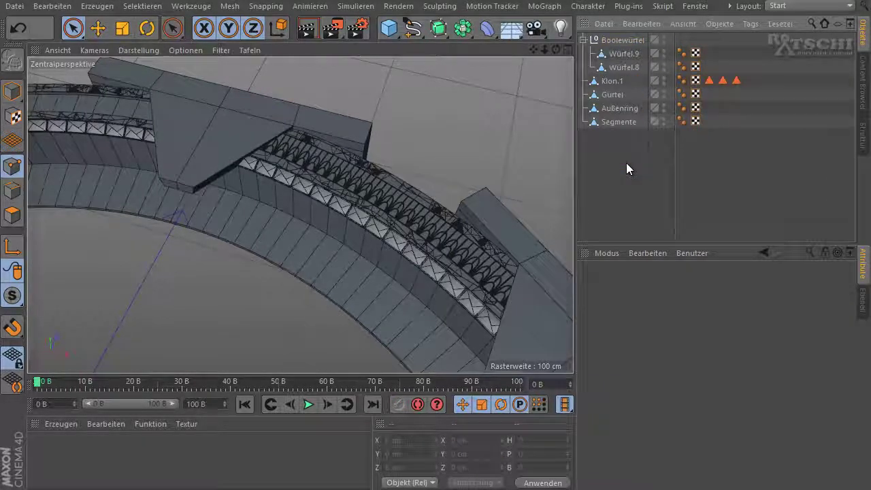
scroll(379, 206, down, 5)
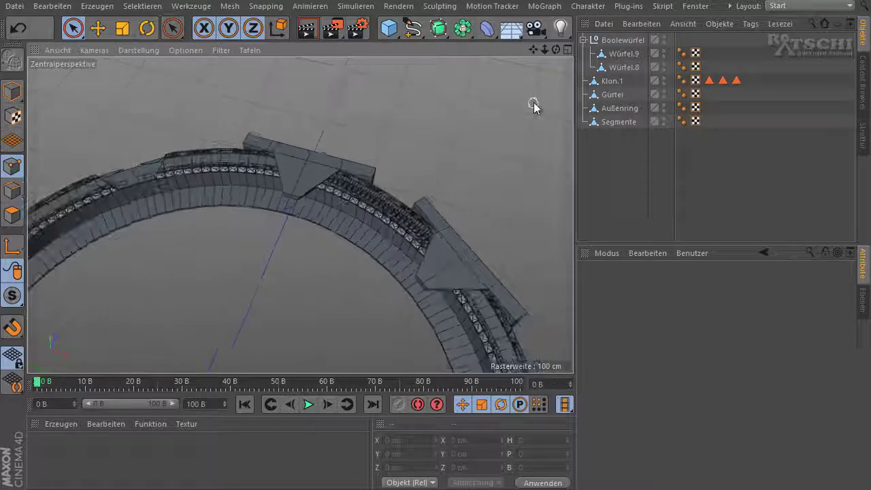
click(583, 41)
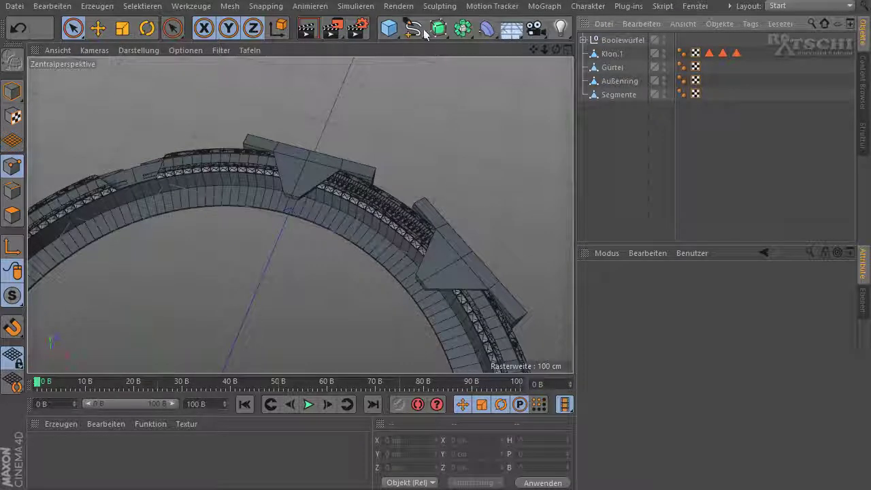
Add a Boole object and put Boolewürfel inside it as the cutter.
click(471, 38)
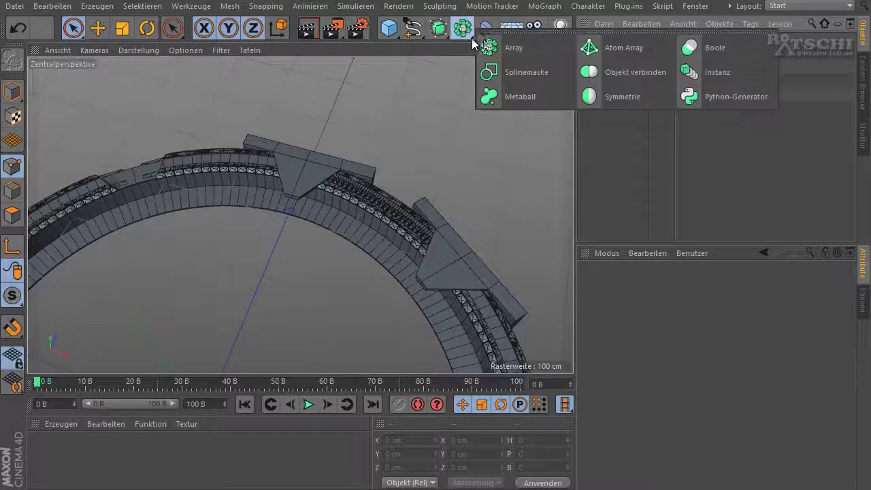
click(701, 48)
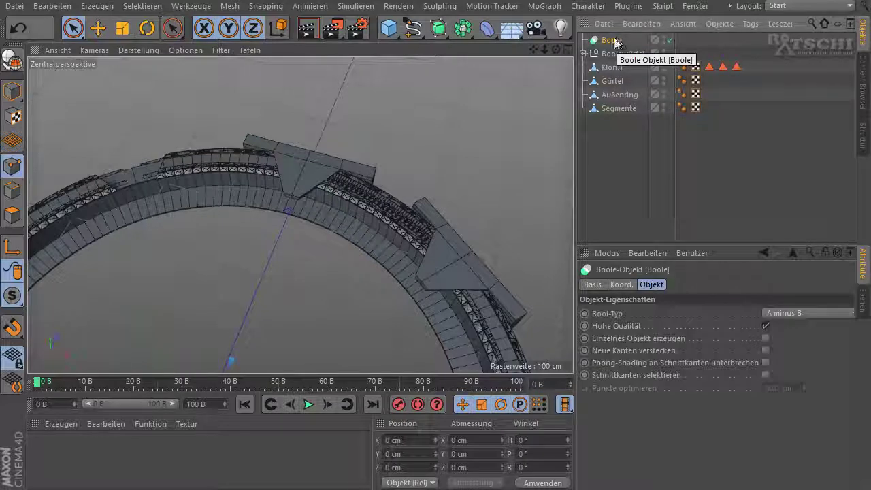
drag(616, 54, 612, 42)
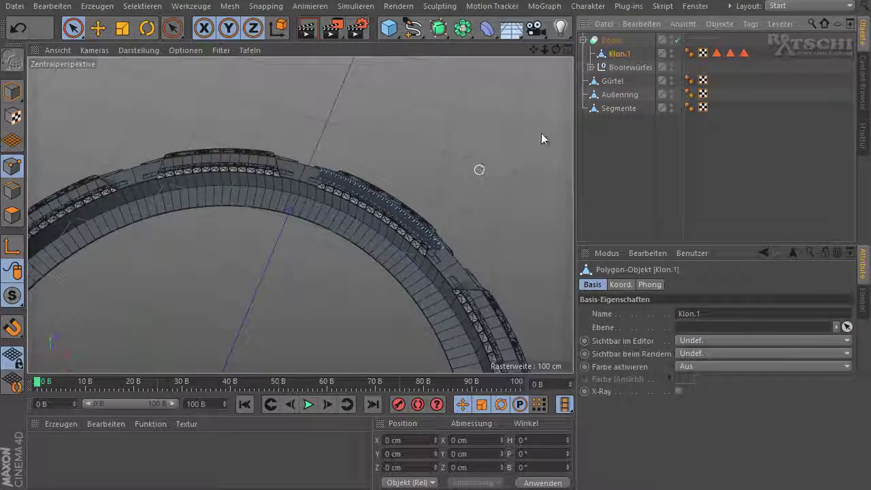
click(611, 41)
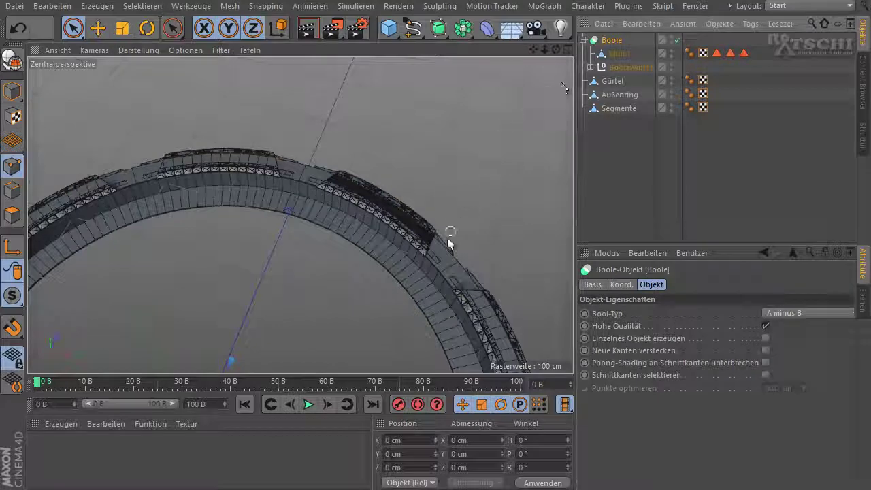
Switch off Hohe Qualität on the Boole object and inspect the re-triangulated ring cut-outs.
scroll(431, 260, up, 3)
scroll(430, 261, up, 3)
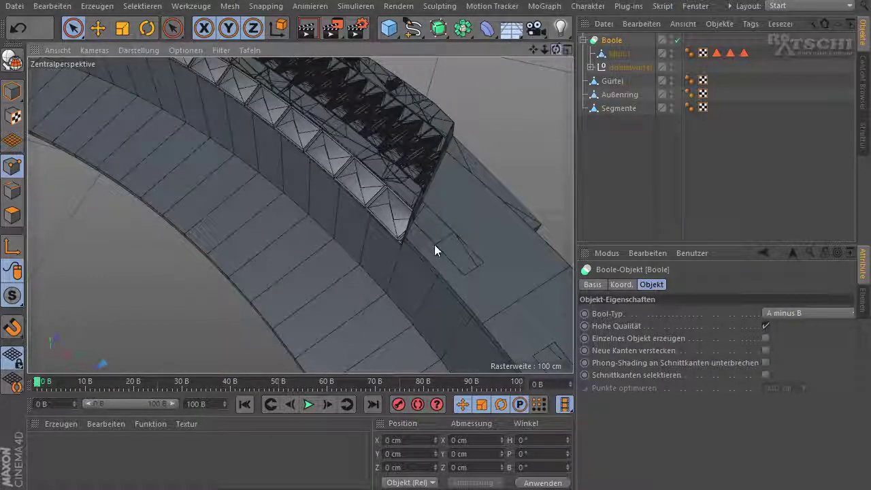
alt+drag(435, 250, 362, 158)
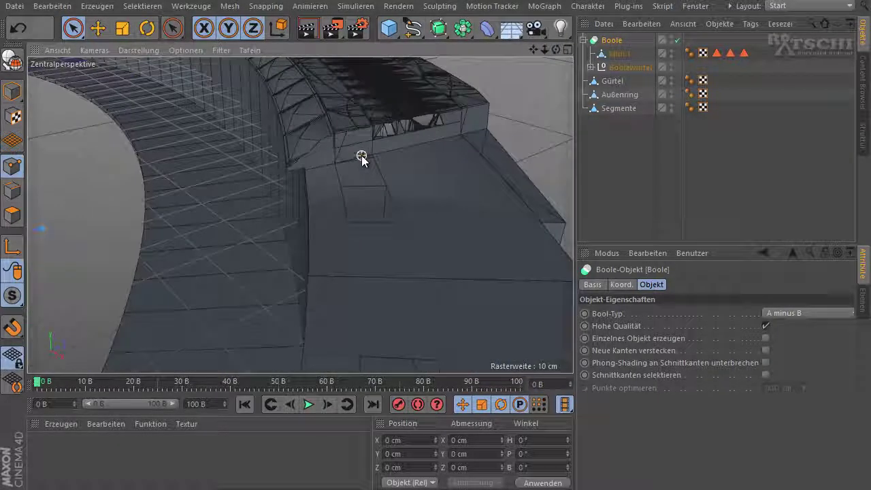
scroll(437, 120, up, 2)
scroll(447, 111, up, 2)
scroll(445, 115, up, 2)
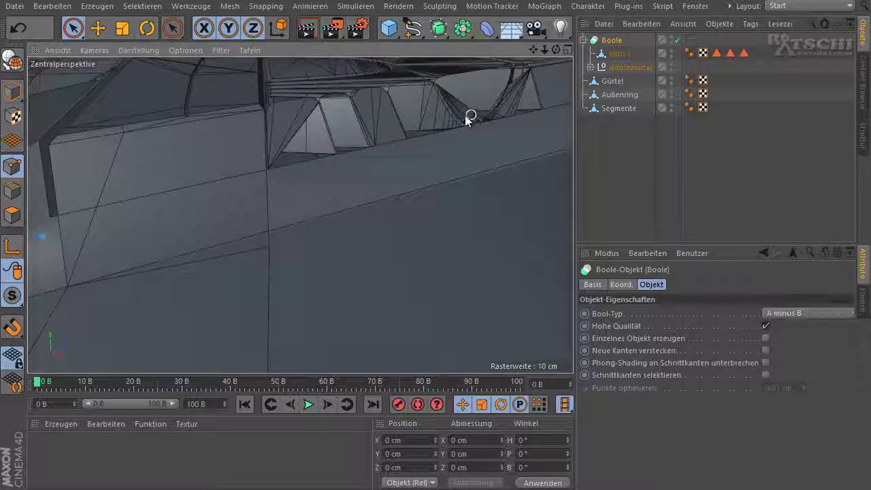
click(765, 326)
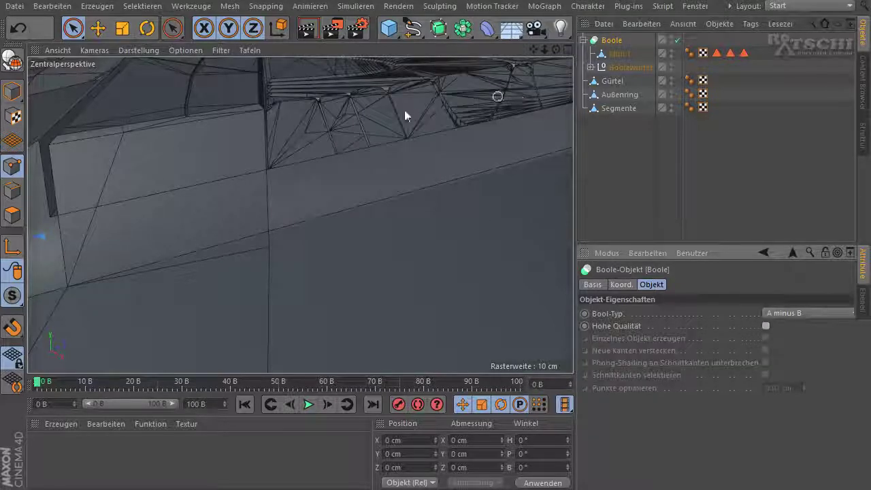
mouse_move(552, 54)
mouse_down()
mouse_move(435, 251)
mouse_move(438, 111)
mouse_up()
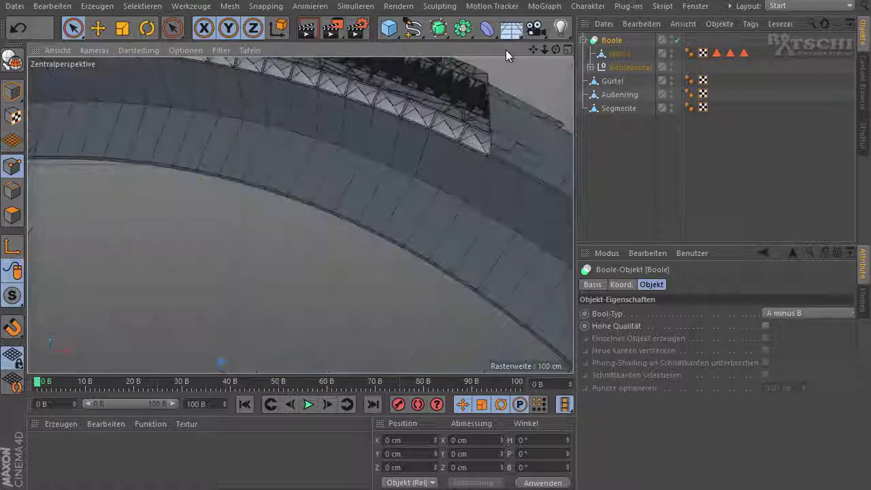
mouse_move(530, 54)
mouse_down()
mouse_move(443, 249)
mouse_move(535, 52)
mouse_up()
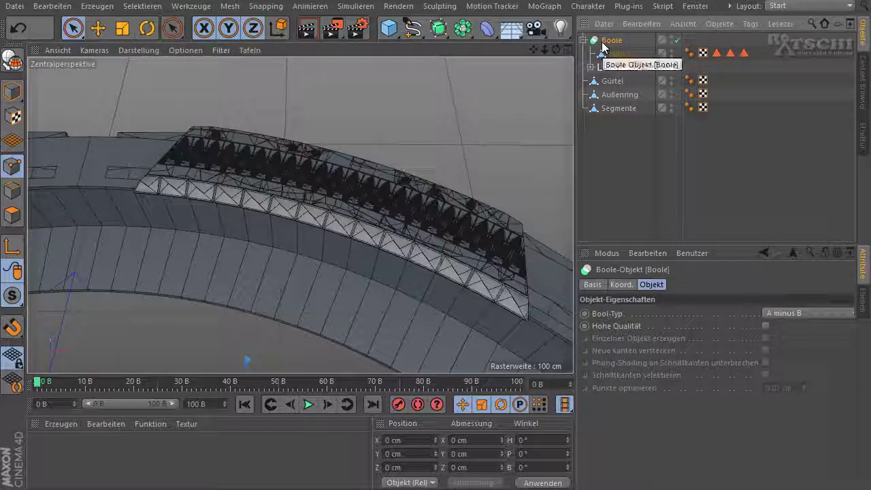
Make the Boole result editable and merge it into one polygon object, Boole.1.
key(c)
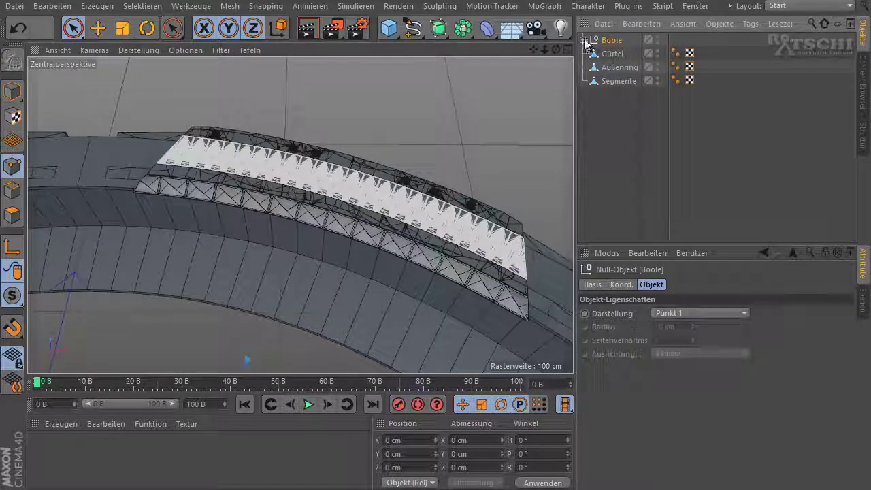
middle_click(610, 45)
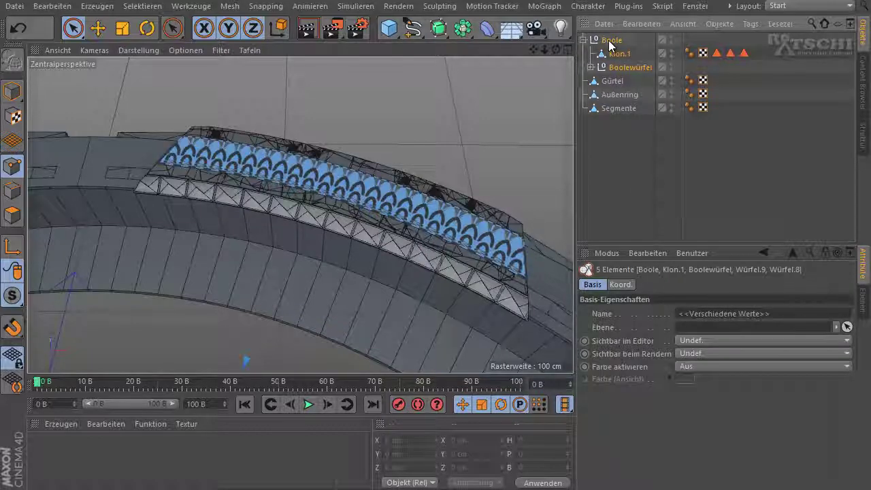
right_click(610, 45)
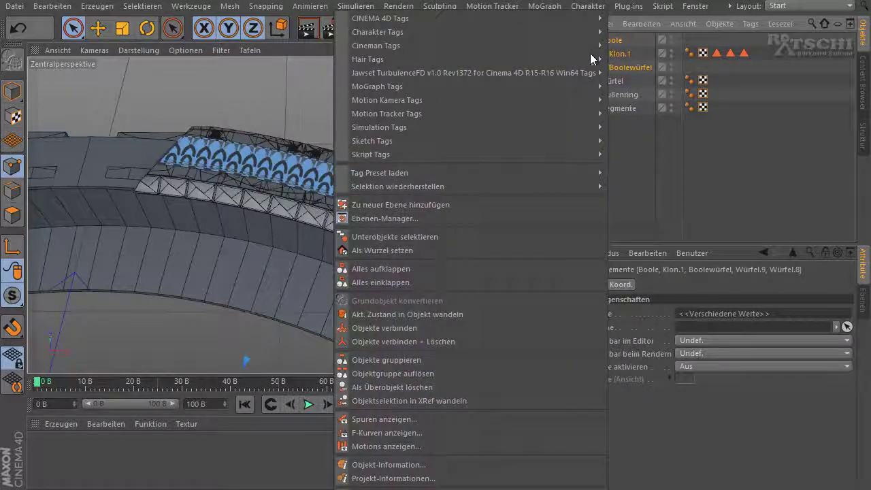
click(408, 341)
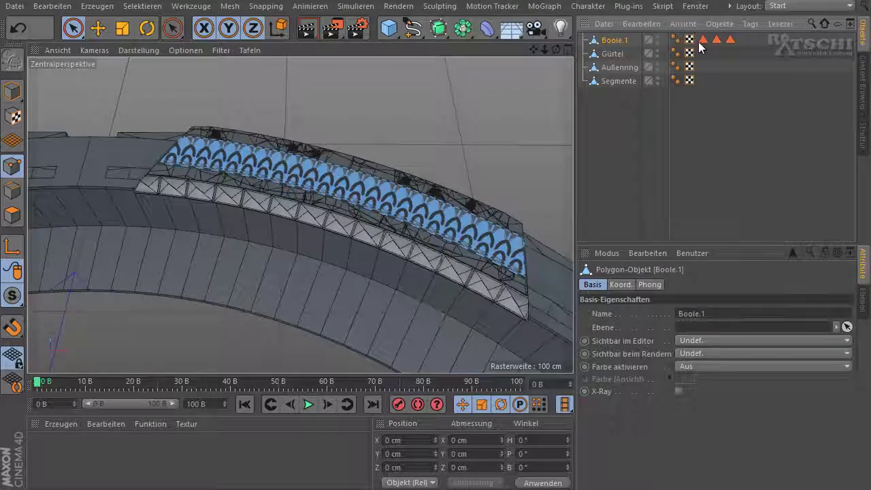
Check the C1, R2 and C2 selection tags, reverse the C2 band's normals, and hide Außenring.
click(641, 146)
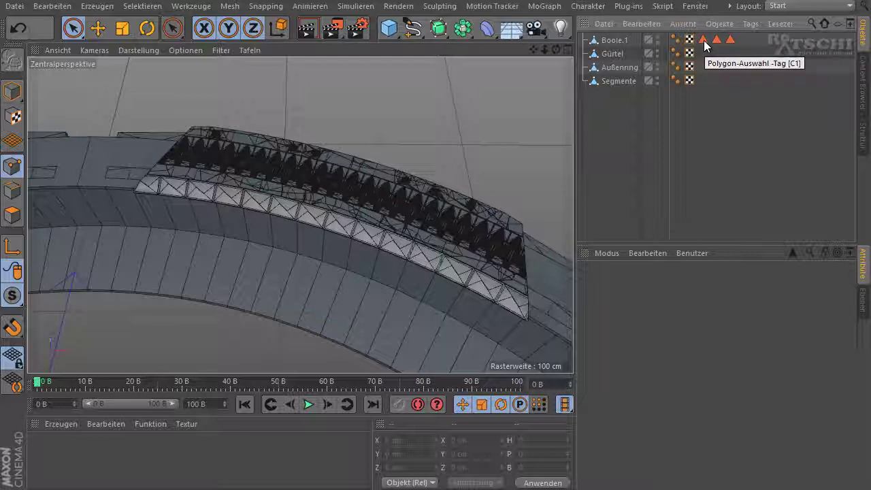
click(704, 41)
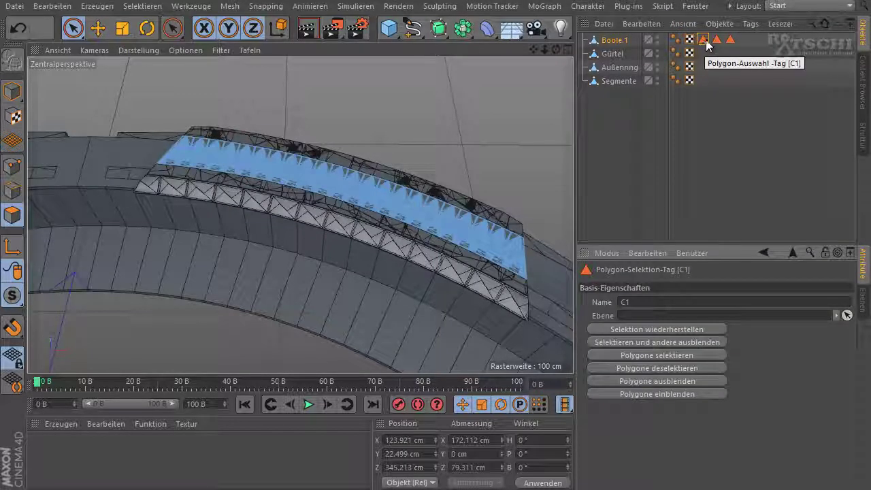
click(717, 40)
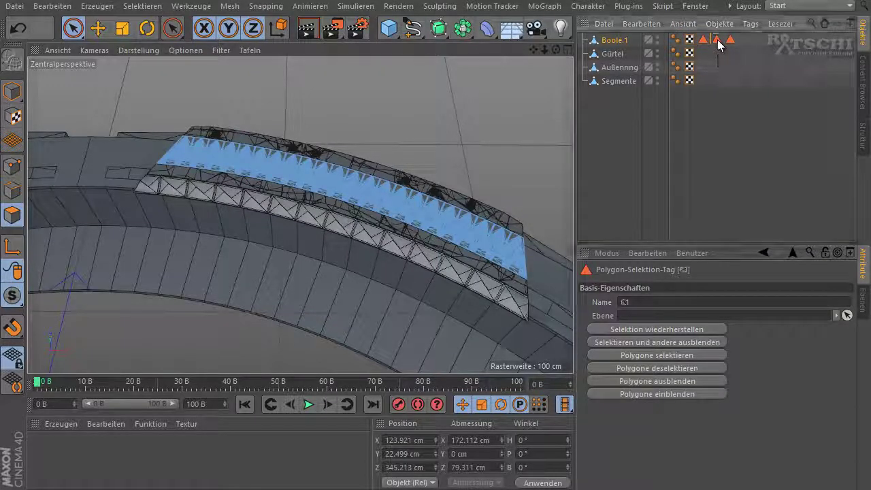
click(705, 42)
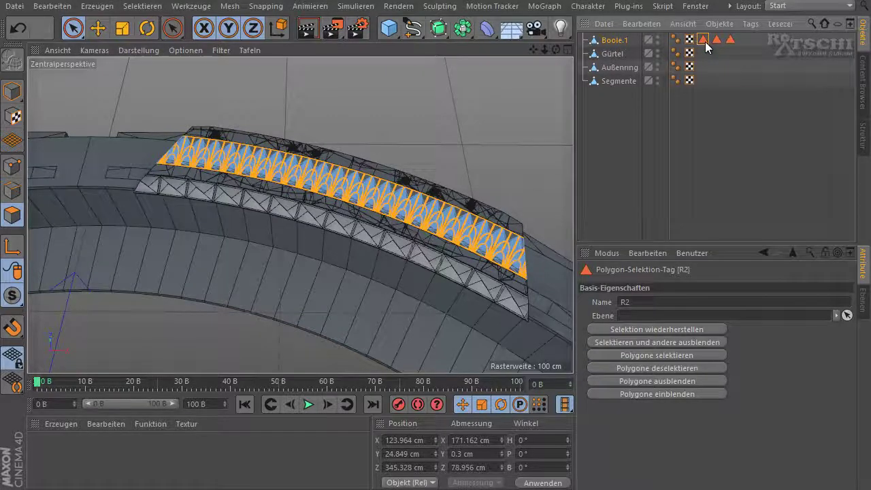
click(730, 40)
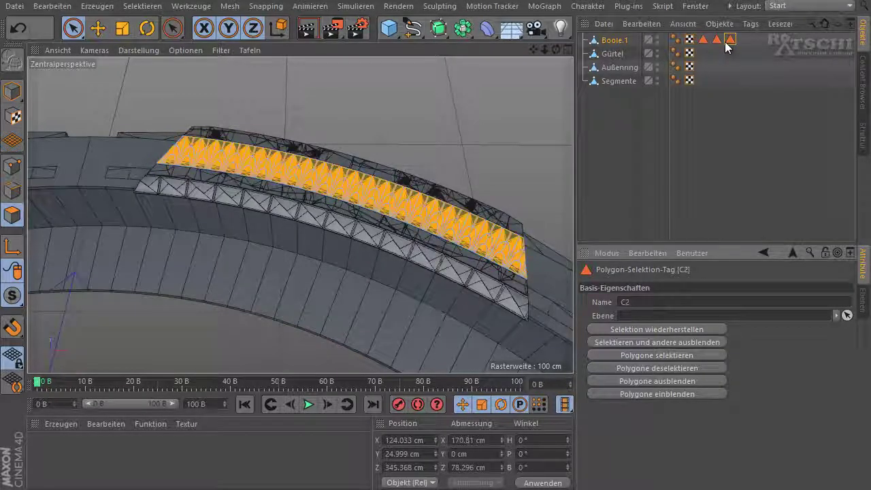
scroll(356, 197, up, 5)
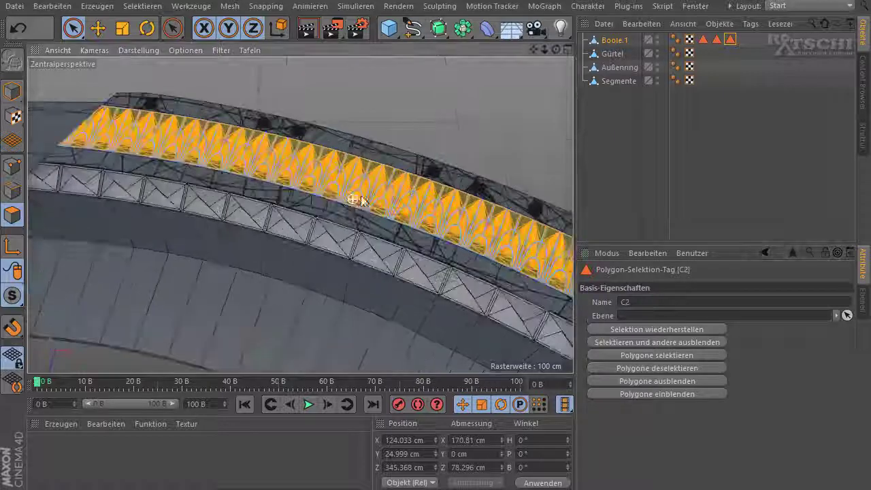
scroll(506, 204, up, 4)
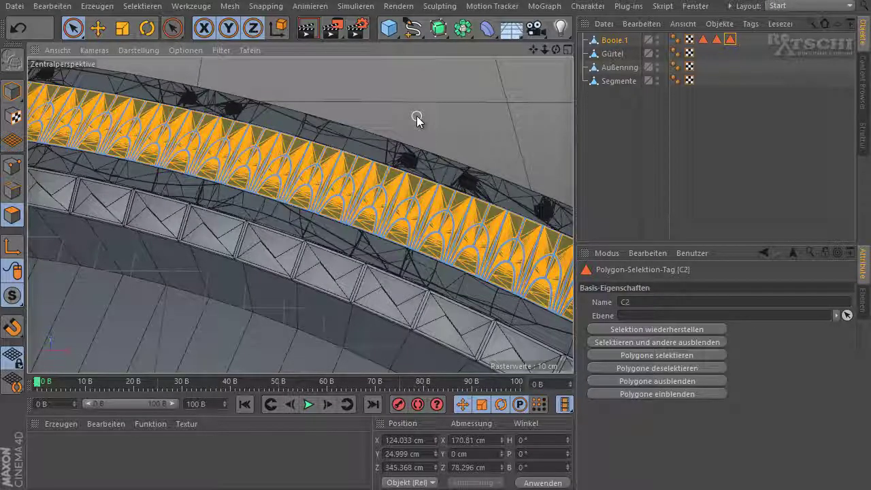
key(u)
key(r)
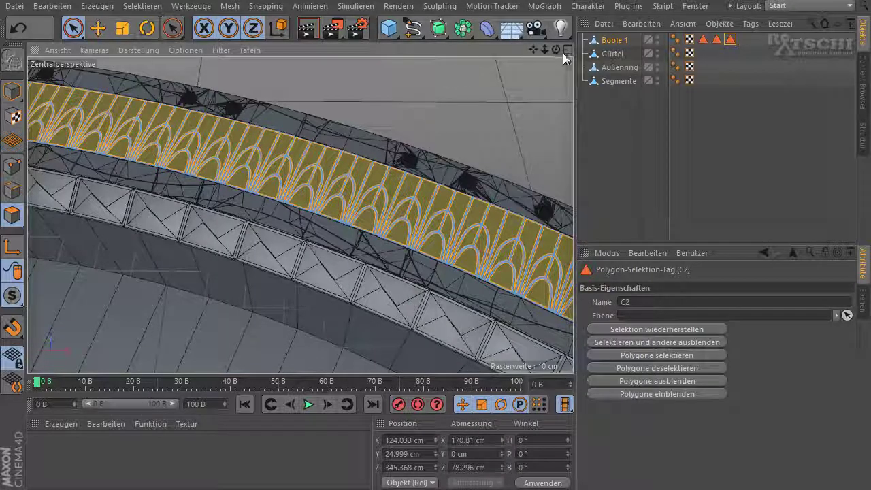
click(656, 64)
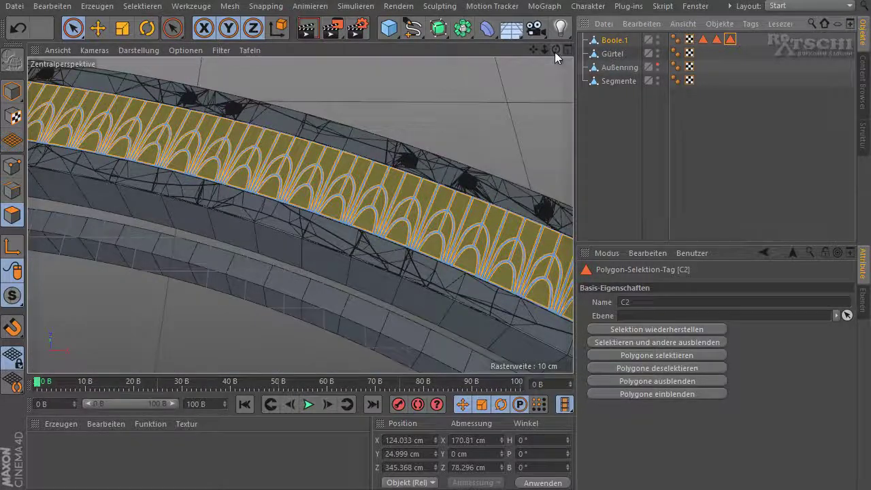
Load the C1 tag's polygons on the ring band, then clear that selection.
mouse_move(554, 52)
mouse_down()
mouse_move(443, 251)
mouse_move(435, 250)
mouse_up()
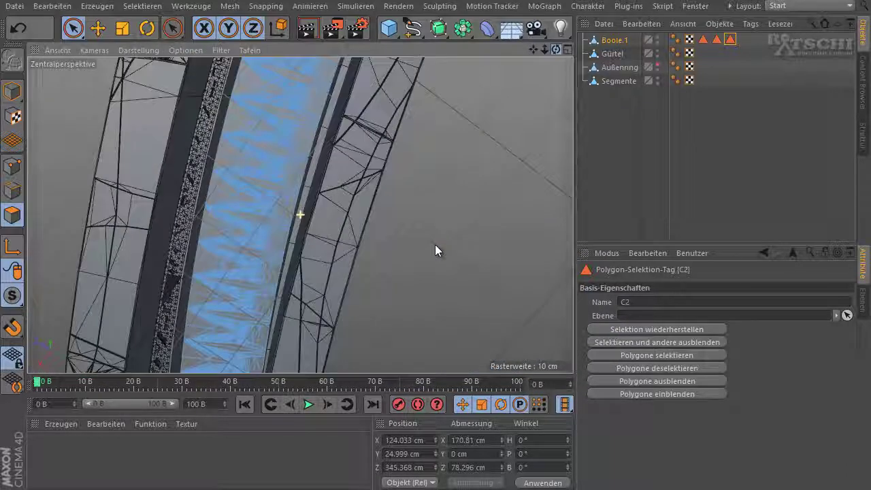
click(703, 39)
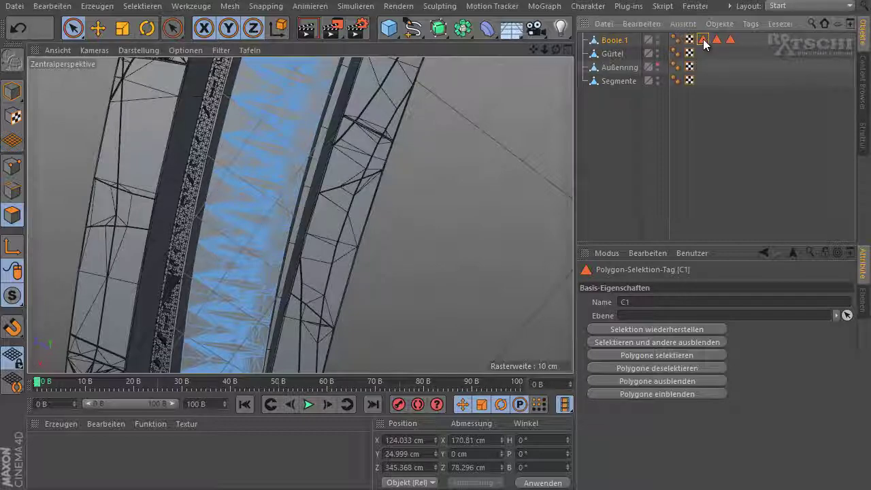
double_click(703, 40)
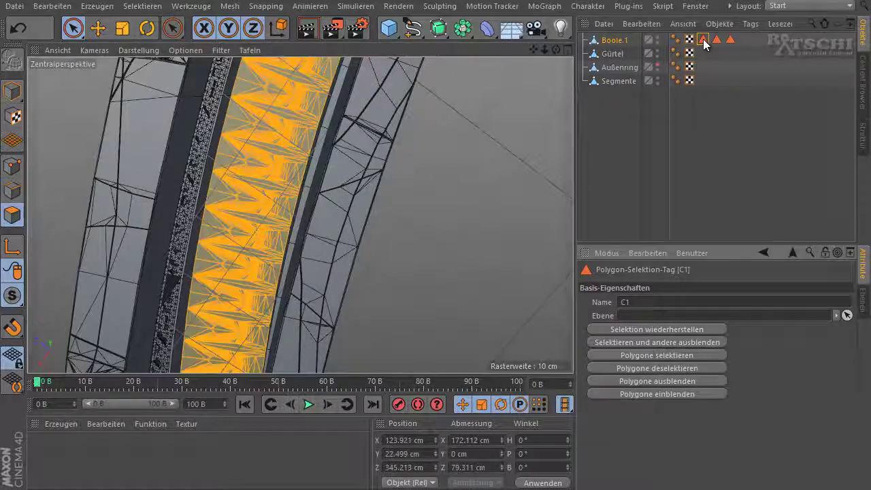
right_click(533, 175)
click(533, 175)
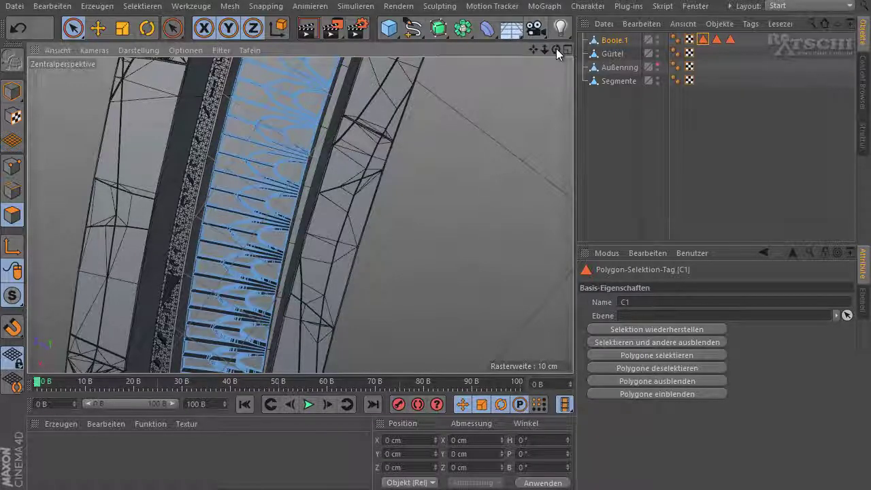
Zoom into the band surface, make Außenring visible again, and select Boole.1.
mouse_move(557, 49)
mouse_down()
mouse_move(436, 250)
mouse_move(556, 49)
mouse_move(533, 39)
mouse_up()
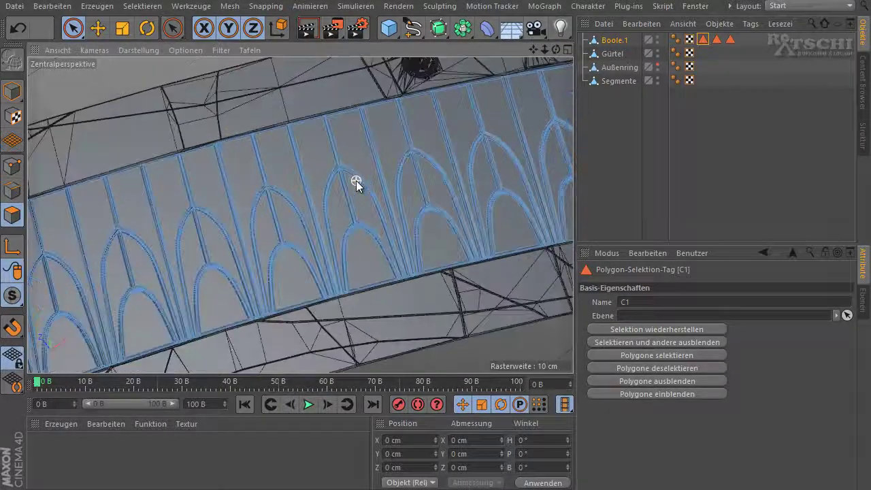
scroll(356, 181, down, 3)
scroll(353, 189, down, 3)
scroll(353, 188, down, 3)
scroll(353, 189, up, 1)
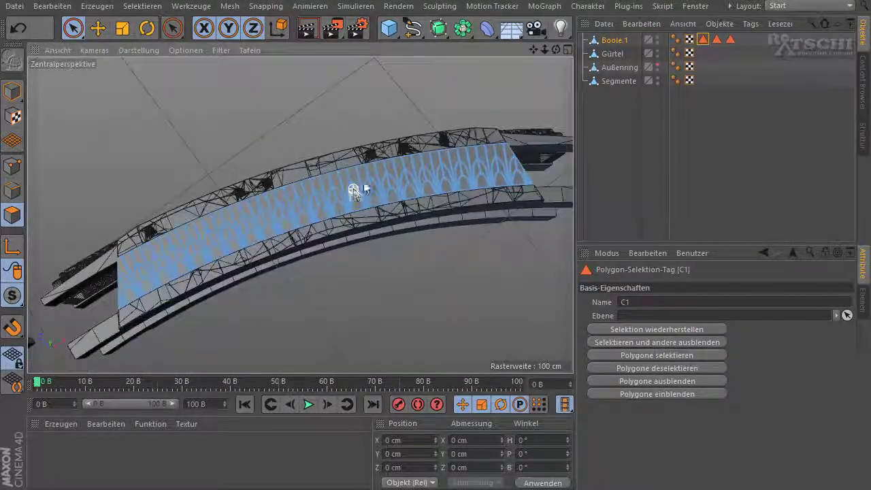
click(657, 66)
click(610, 42)
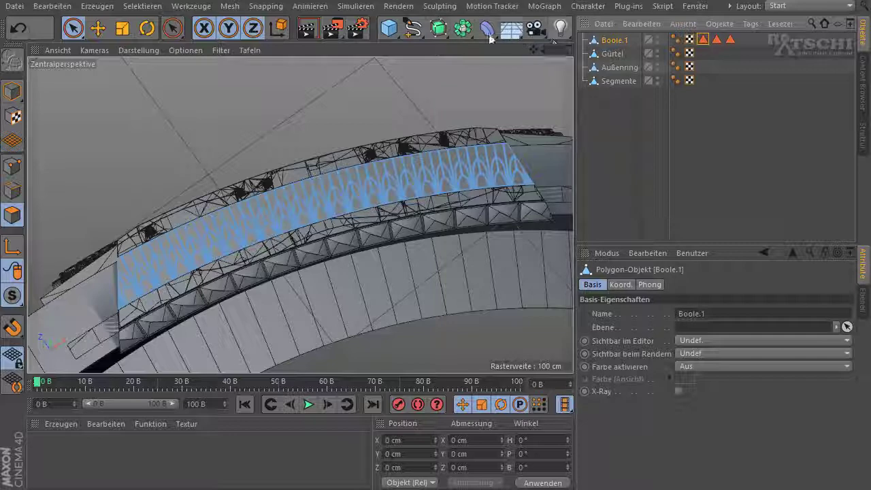
Add an Array object holding Boole.1 and set its radius to 0 cm.
click(463, 27)
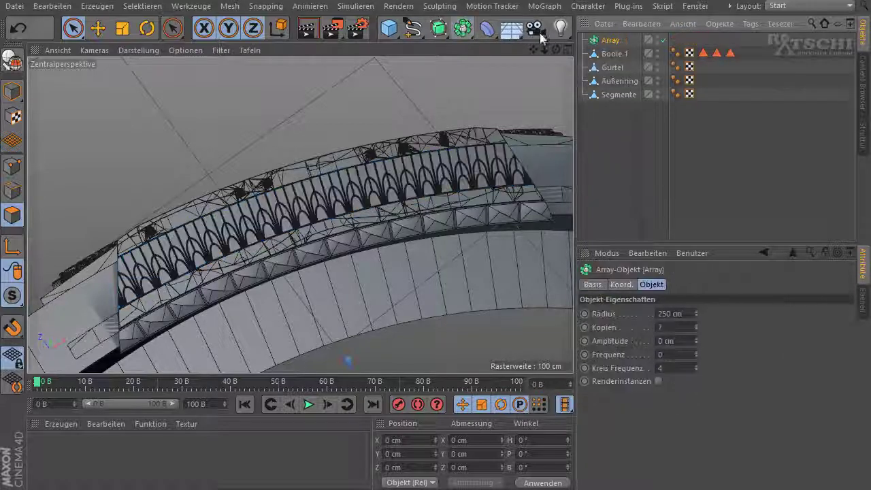
drag(610, 56, 609, 43)
click(616, 53)
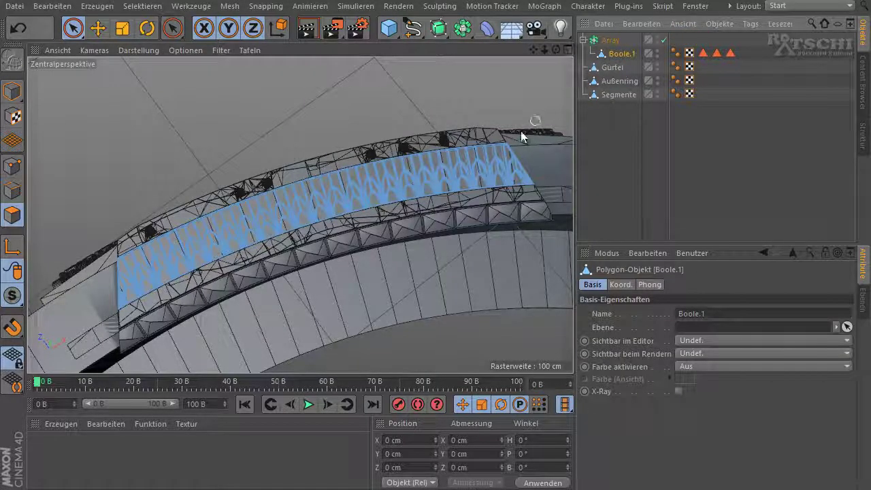
alt+drag(521, 131, 675, 158)
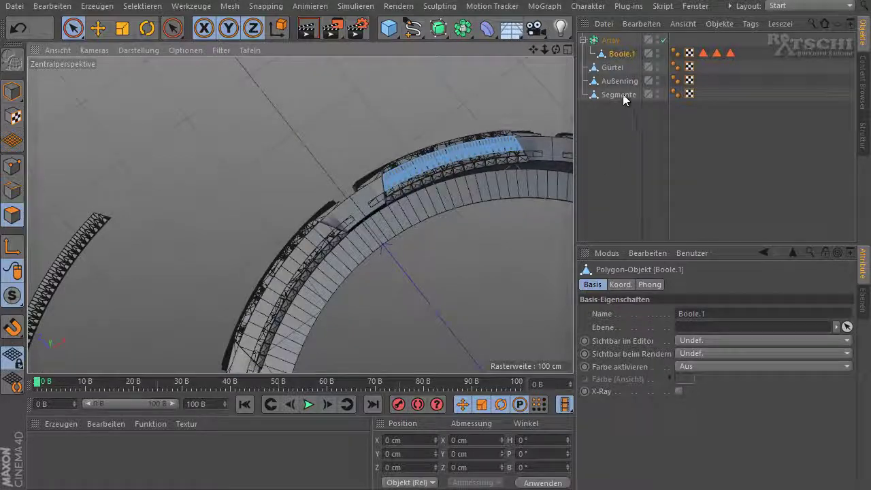
click(611, 40)
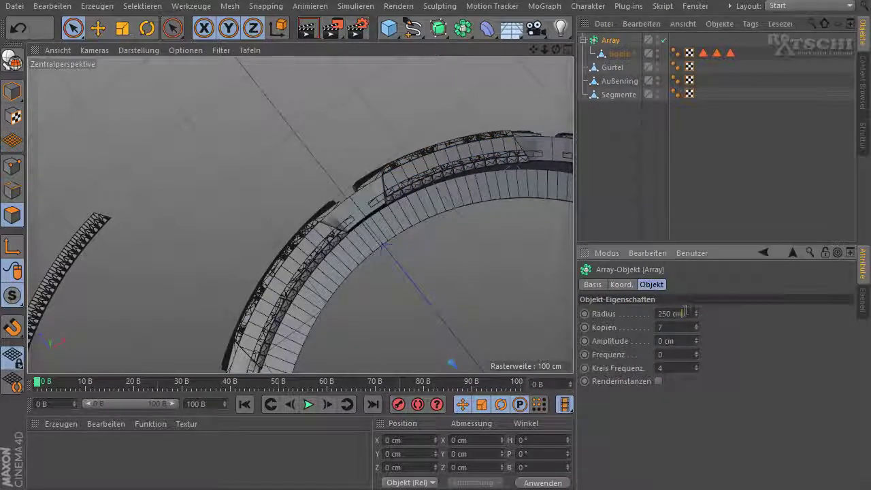
text(0)
key(Tab)
text(8)
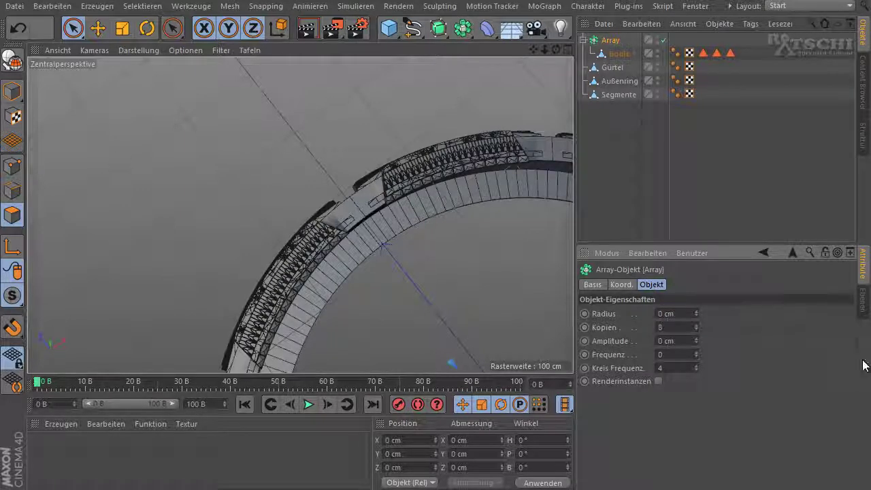
Make the array editable and merge the Boole copies into one polygon object, Array.1.
click(632, 165)
click(615, 42)
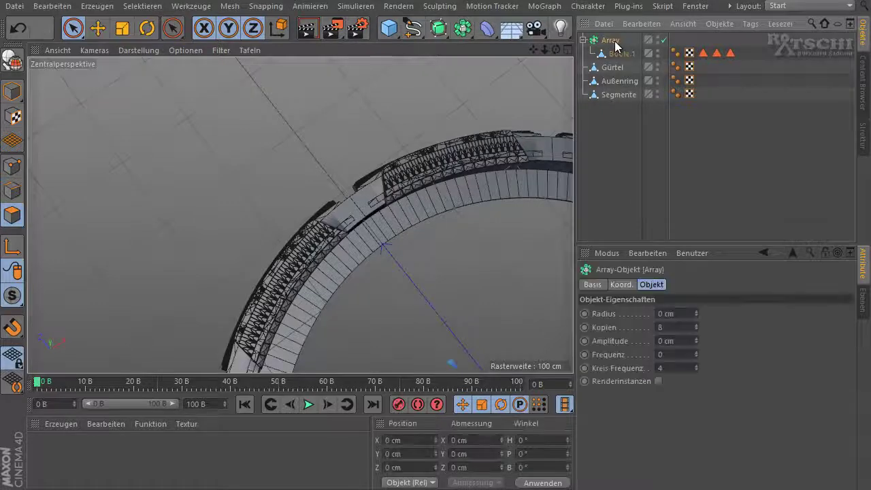
key(c)
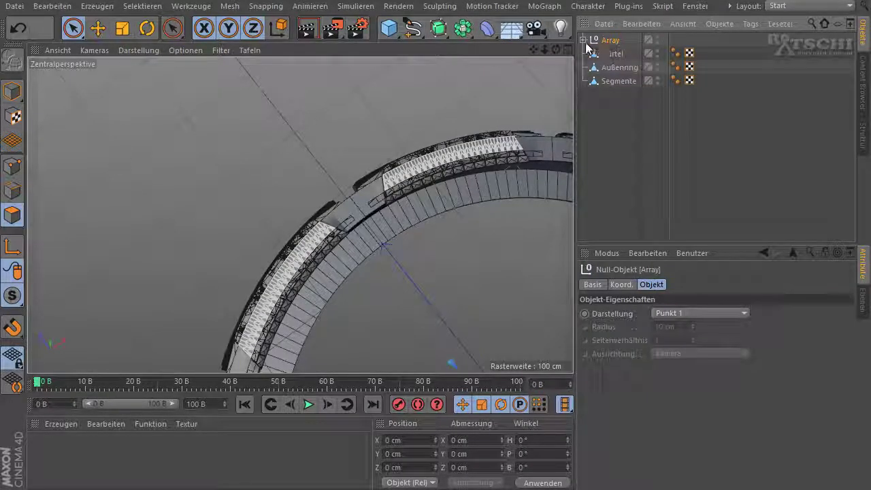
middle_click(608, 42)
right_click(611, 44)
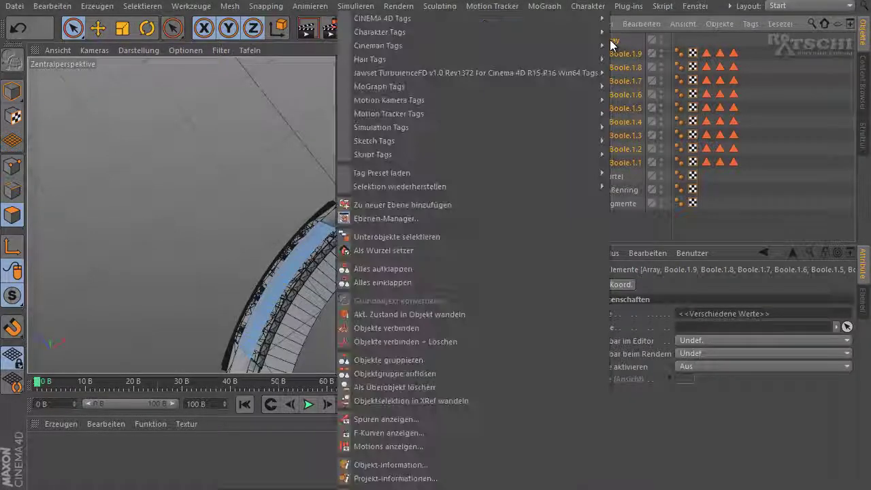
click(381, 341)
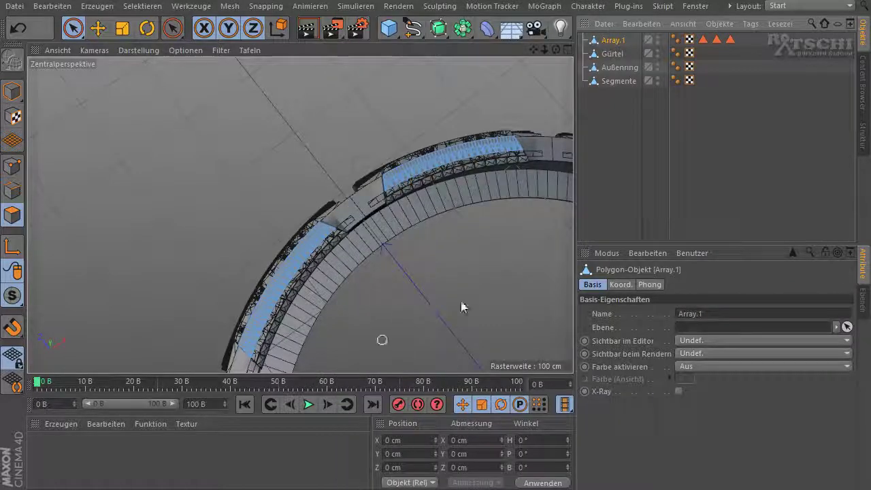
click(471, 36)
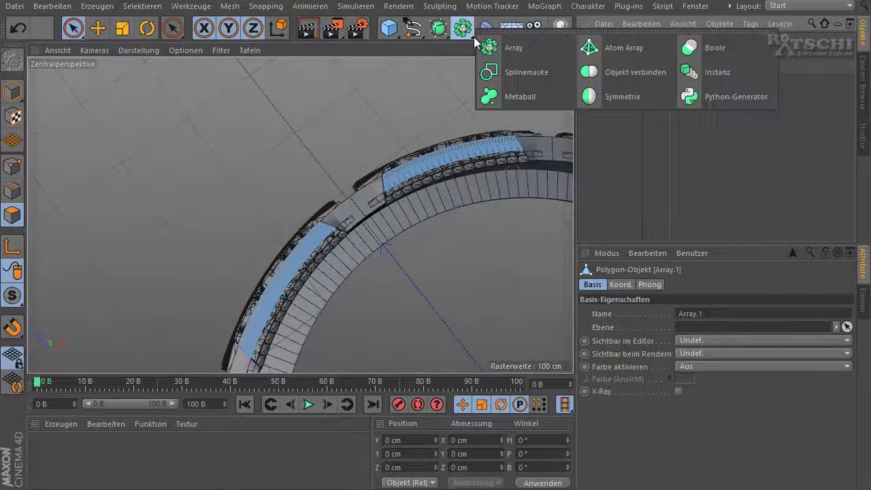
Mirror Array.1 with a Symmetrie object on the XZ plane, then merge it into Symmetrie.1.
click(634, 95)
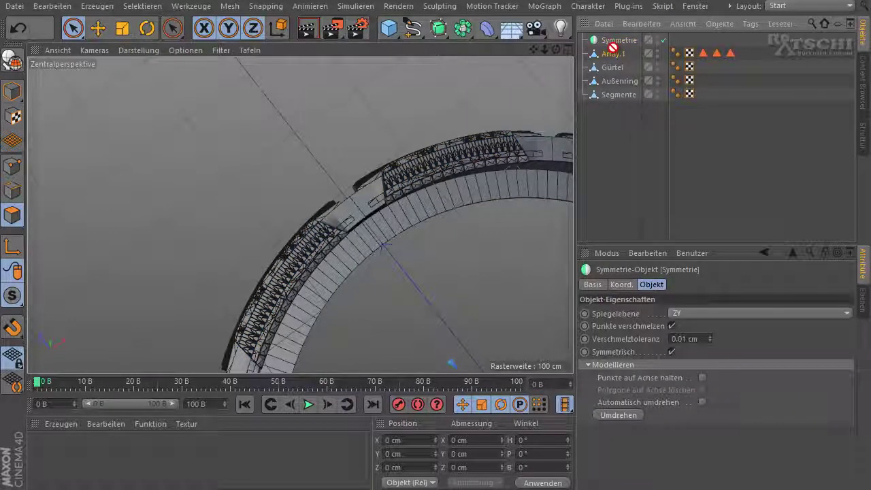
drag(610, 53, 613, 41)
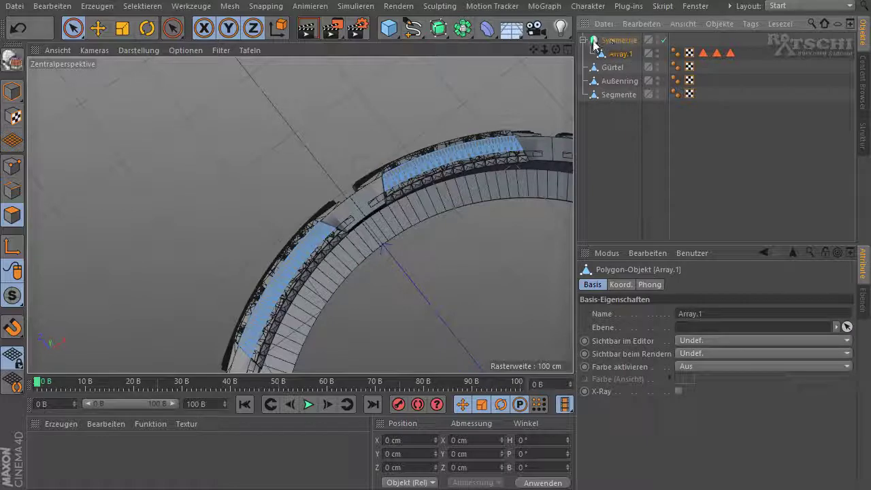
click(597, 43)
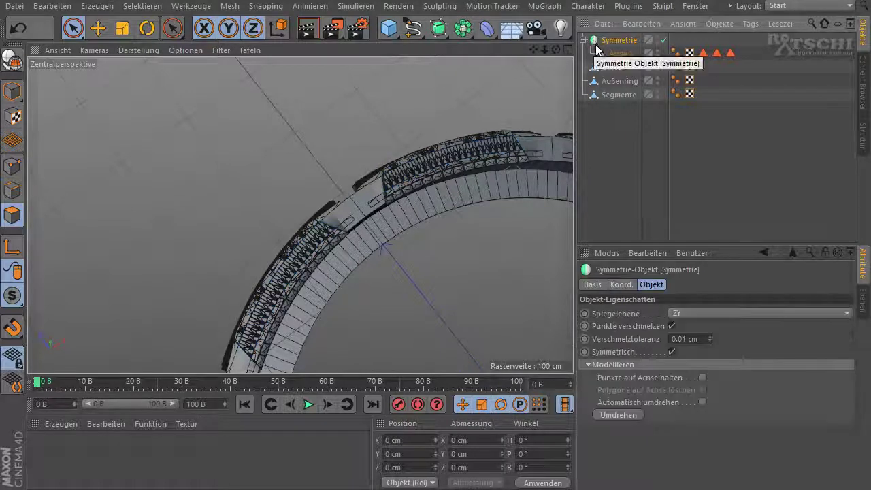
click(847, 313)
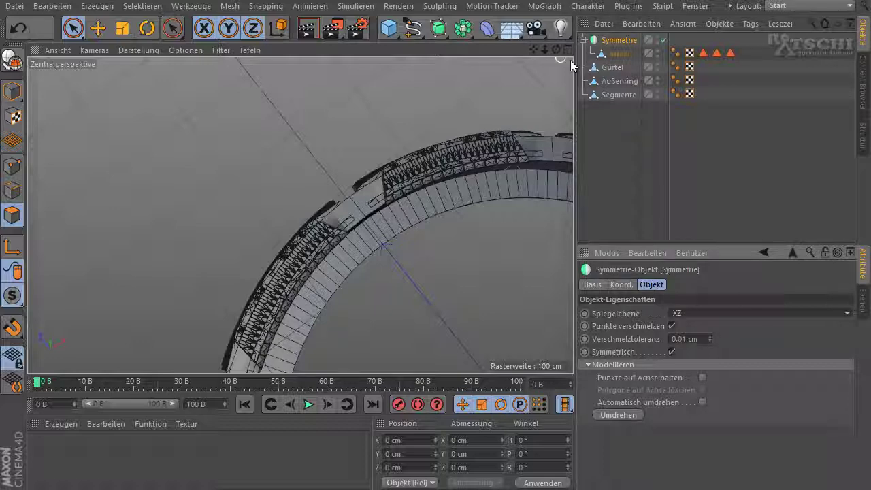
mouse_move(556, 49)
mouse_down()
mouse_move(436, 251)
mouse_move(436, 243)
mouse_up()
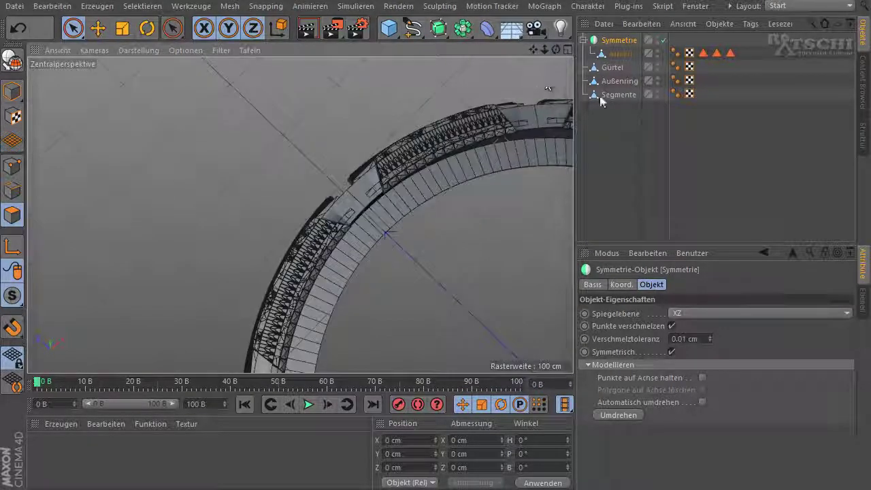
click(604, 40)
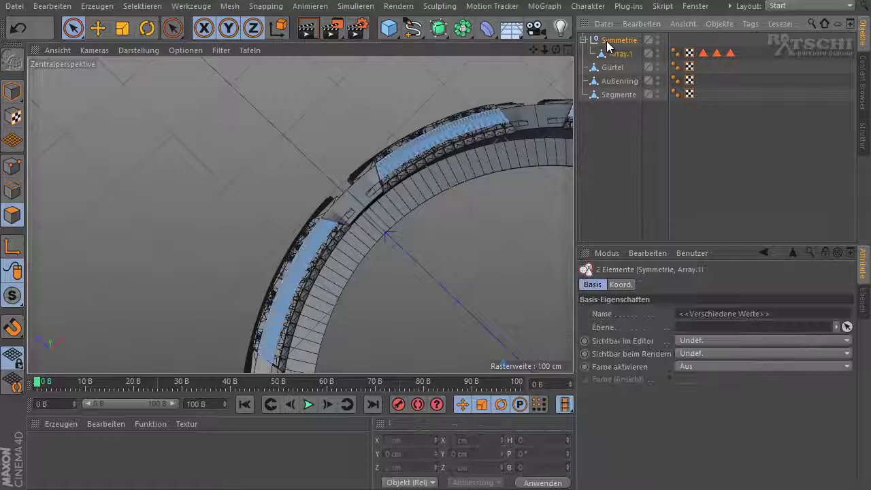
right_click(608, 45)
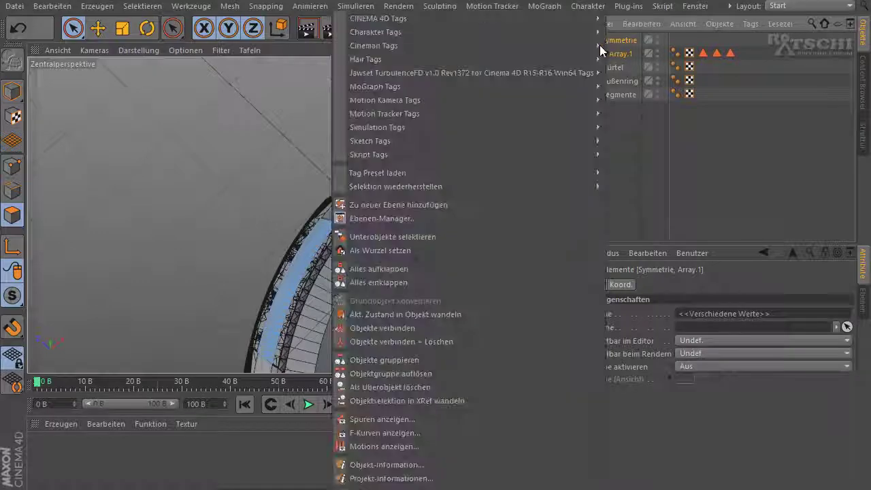
click(407, 341)
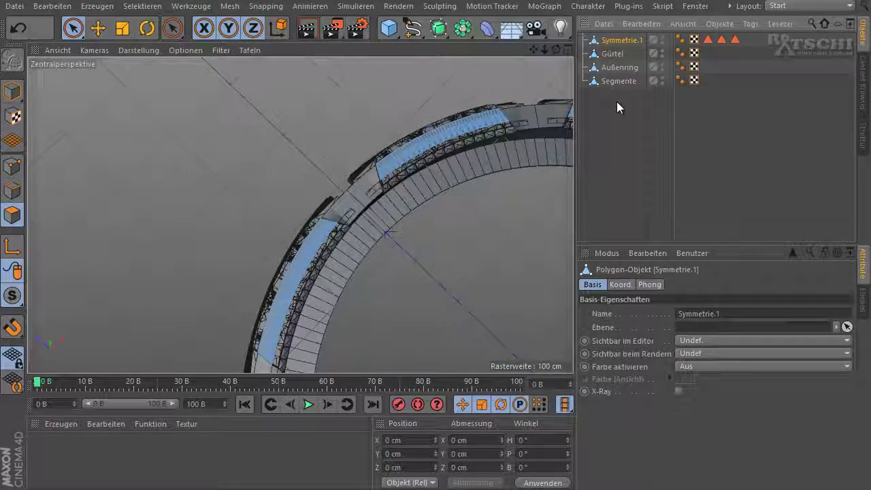
Rename Symmetrie.1 to 'Fensterornamente'.
double_click(621, 40)
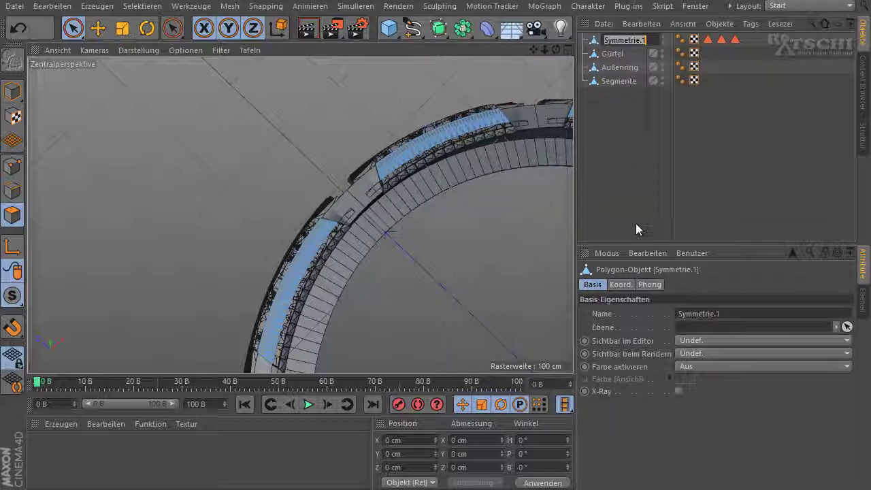
text(Fe)
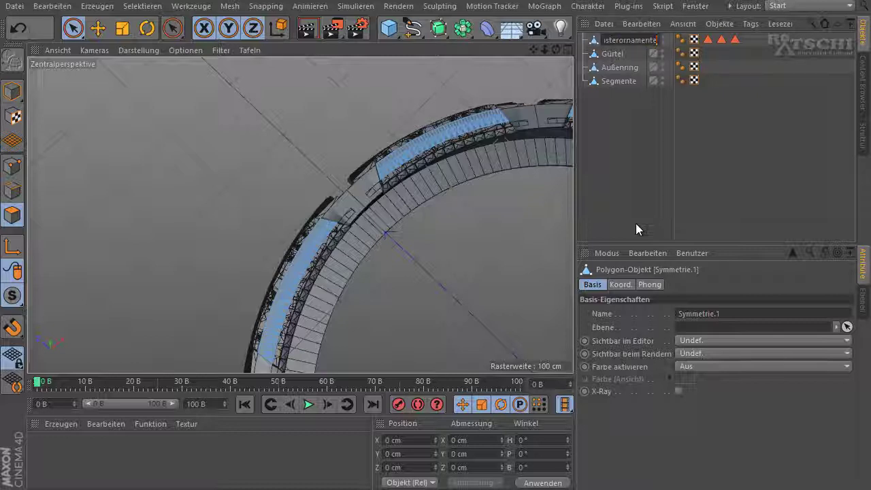
key(Return)
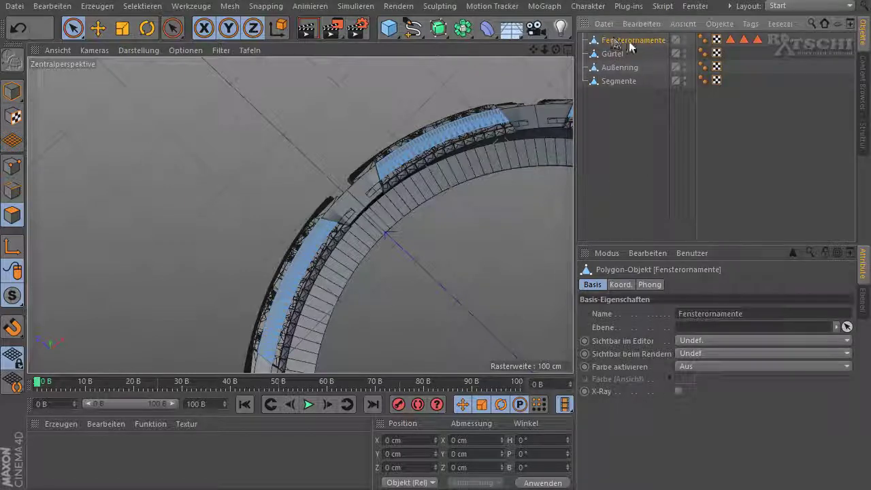
Frame the blue ornament section of the ring and run a test render.
mouse_move(535, 51)
mouse_down()
mouse_move(258, 200)
mouse_move(307, 192)
mouse_up()
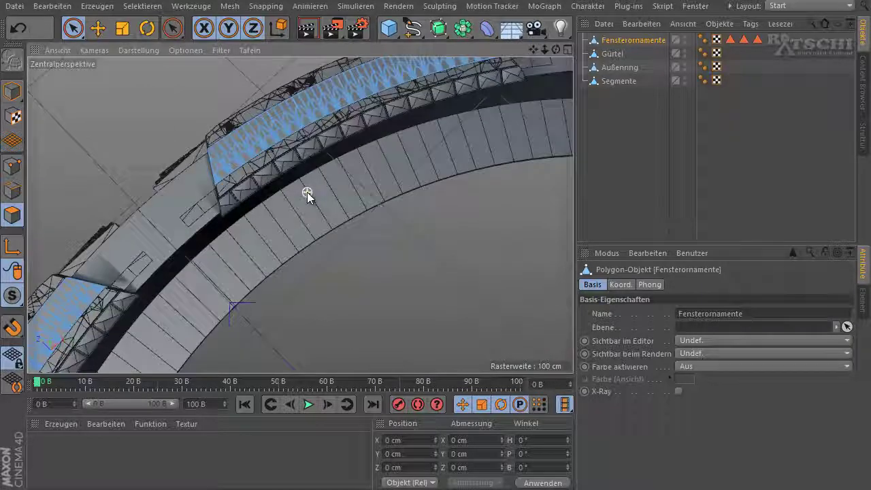
drag(533, 58, 437, 244)
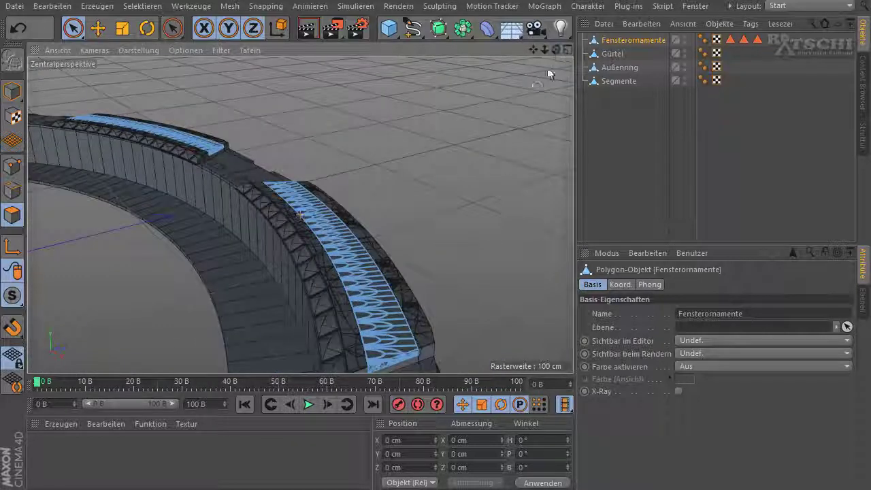
alt+drag(527, 97, 526, 96)
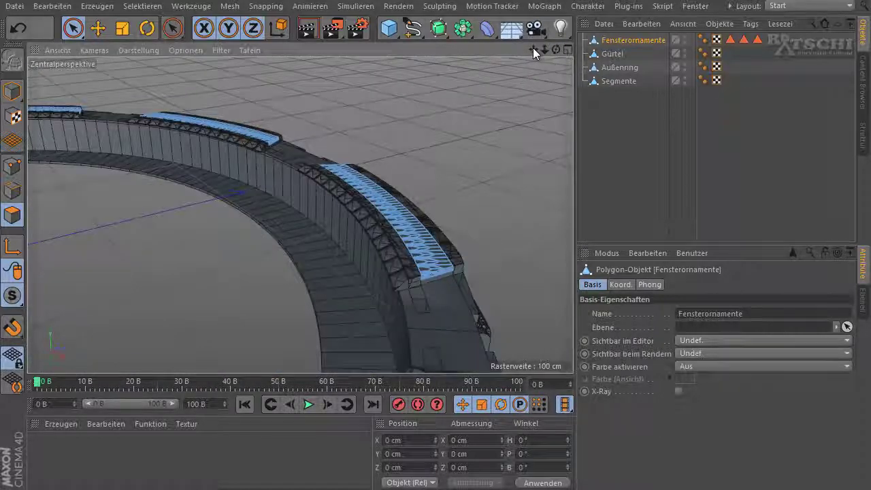
drag(533, 49, 436, 244)
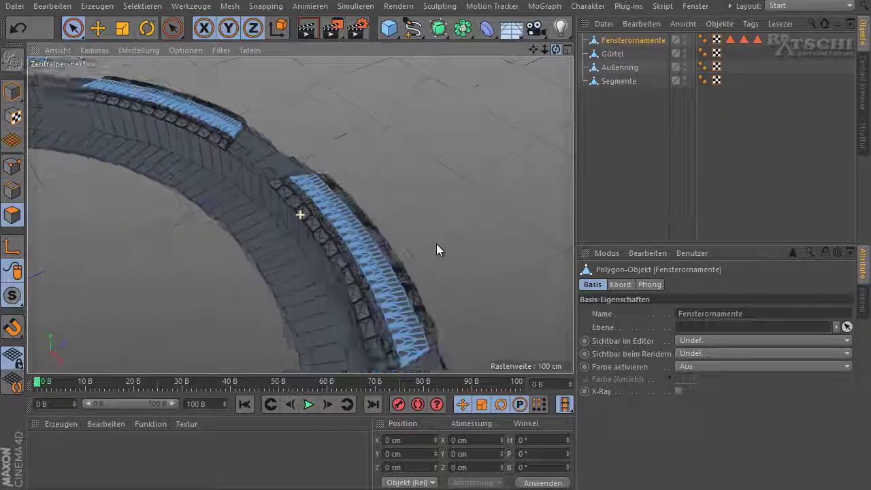
drag(534, 49, 521, 51)
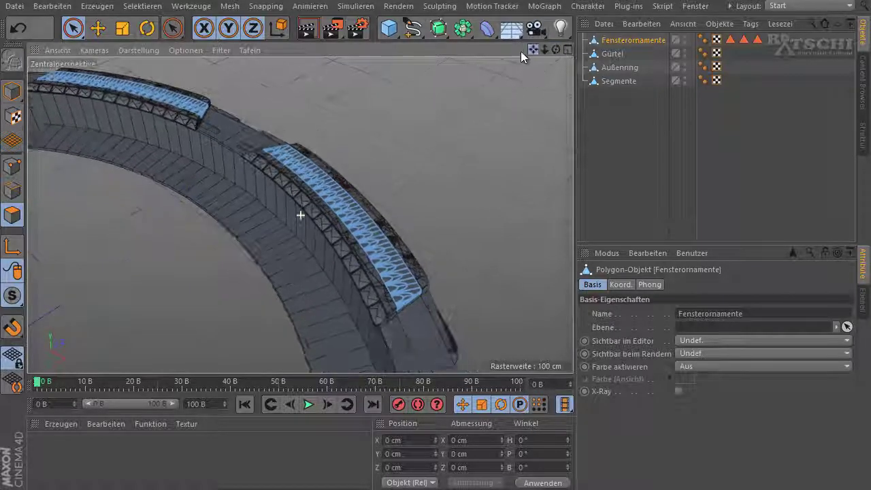
click(309, 30)
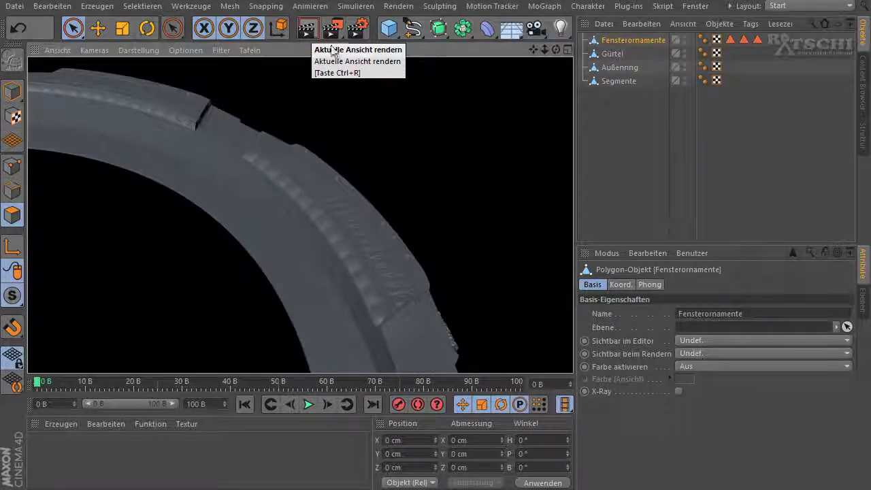
click(387, 134)
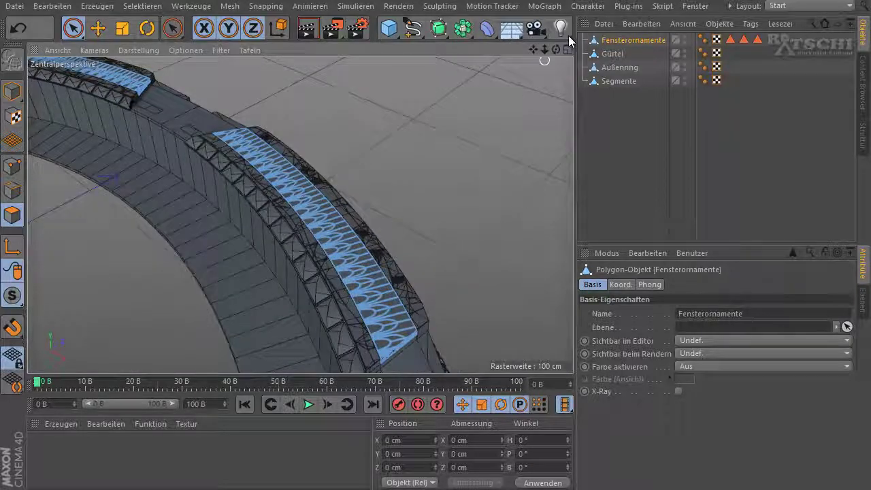
Reframe the ring closer on the ornament band and render the view again.
alt+drag(435, 244, 437, 246)
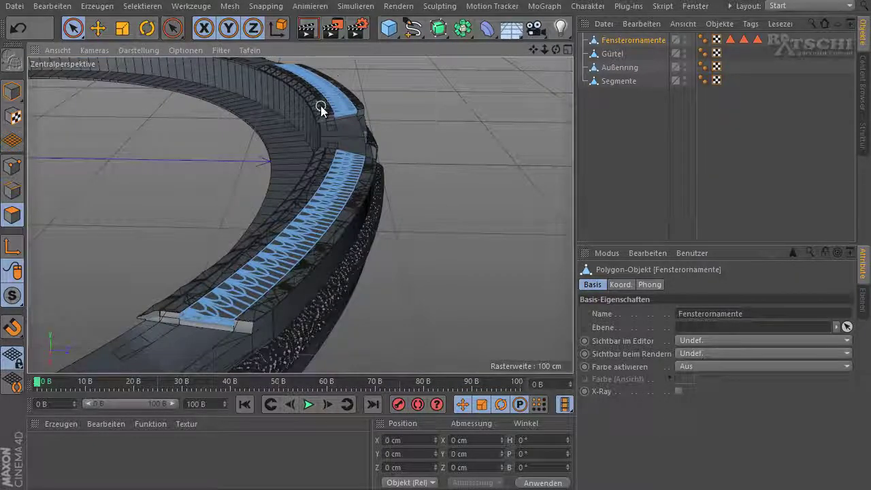
alt+drag(321, 107, 321, 109)
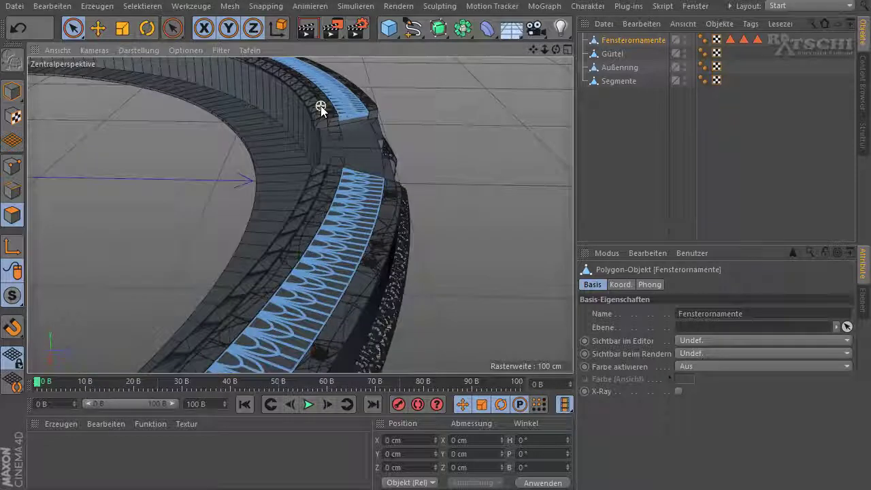
click(307, 36)
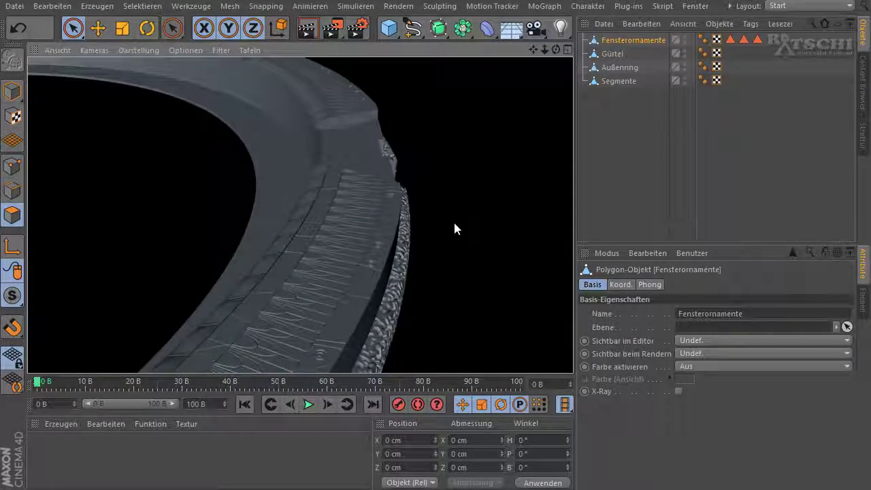